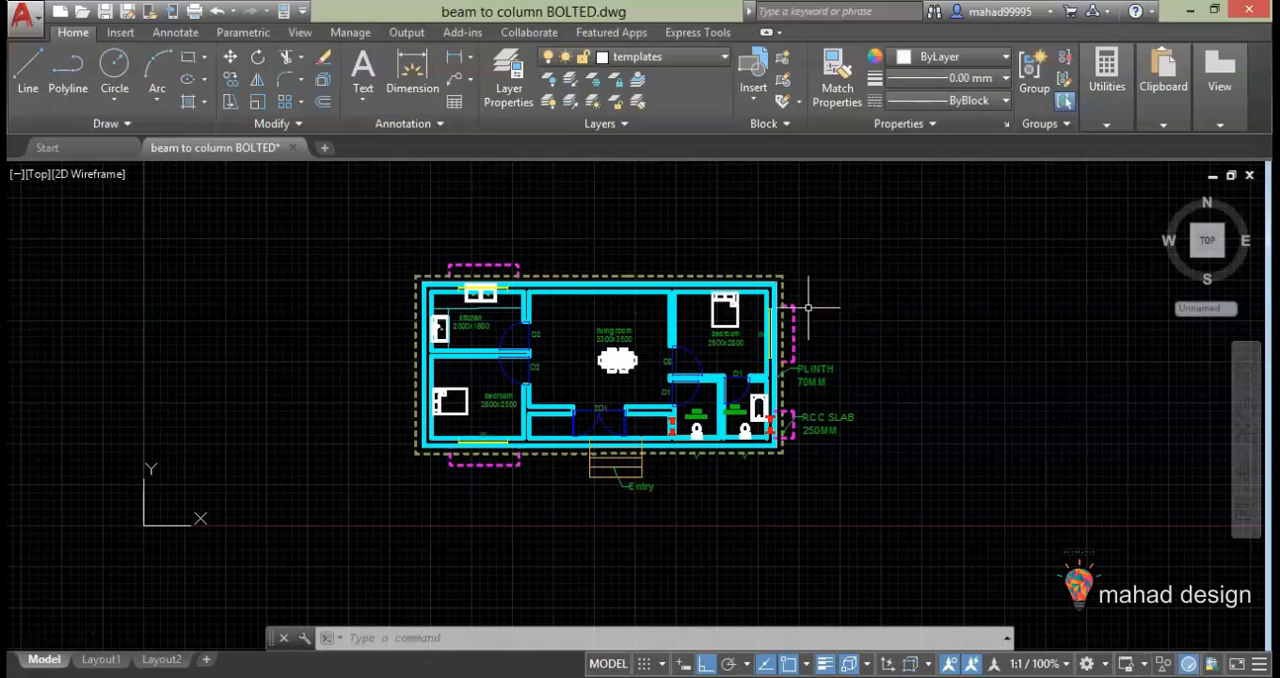
Turn off the plinth, rcc slab, text and chejja layers of the floor plan
{"action": "scroll", "coordinate": [800, 300], "scroll_direction": "up", "scroll_amount": 2}
{"action": "middle_click_drag", "start_coordinate": [560, 355], "coordinate": [684, 352]}
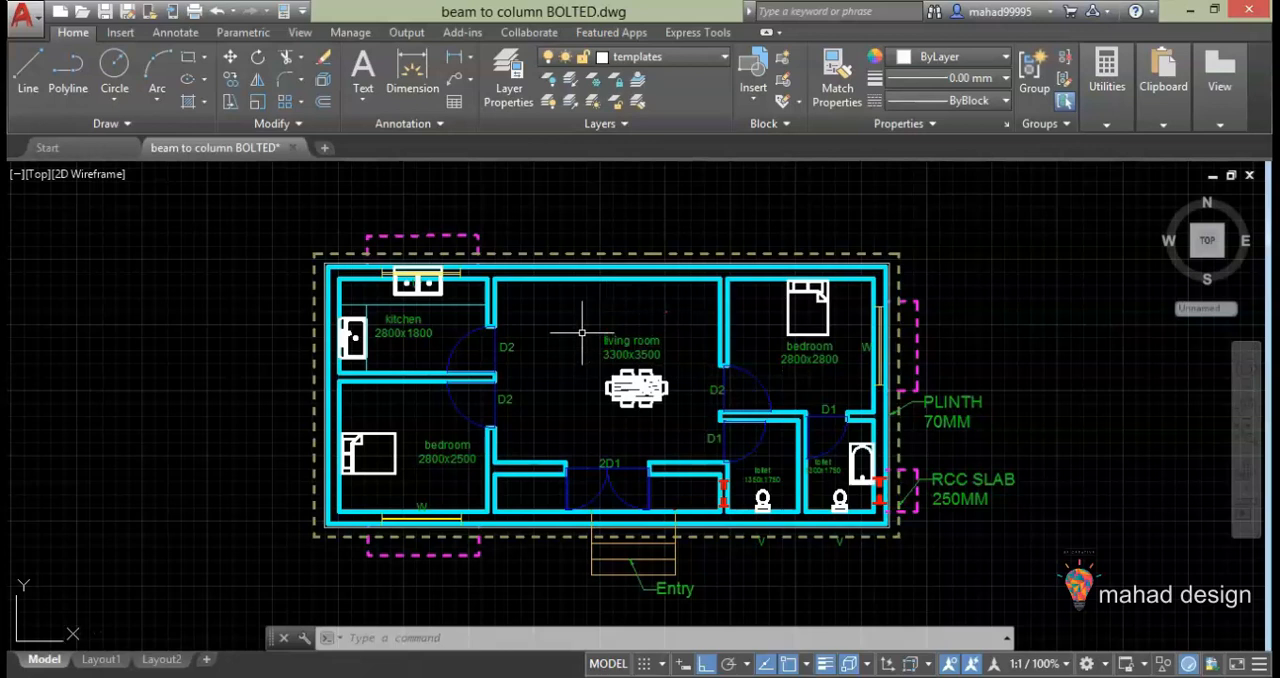
{"action": "left_click", "coordinate": [695, 59]}
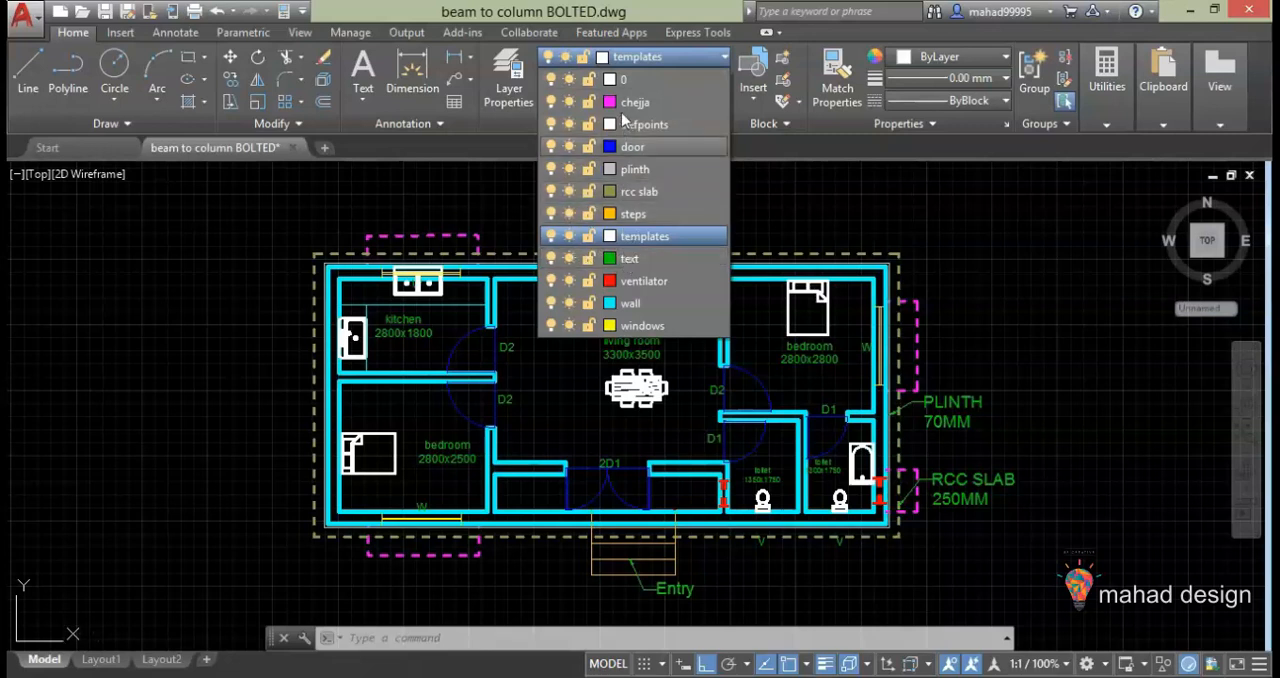
{"action": "left_click", "coordinate": [550, 169]}
{"action": "left_click", "coordinate": [550, 191]}
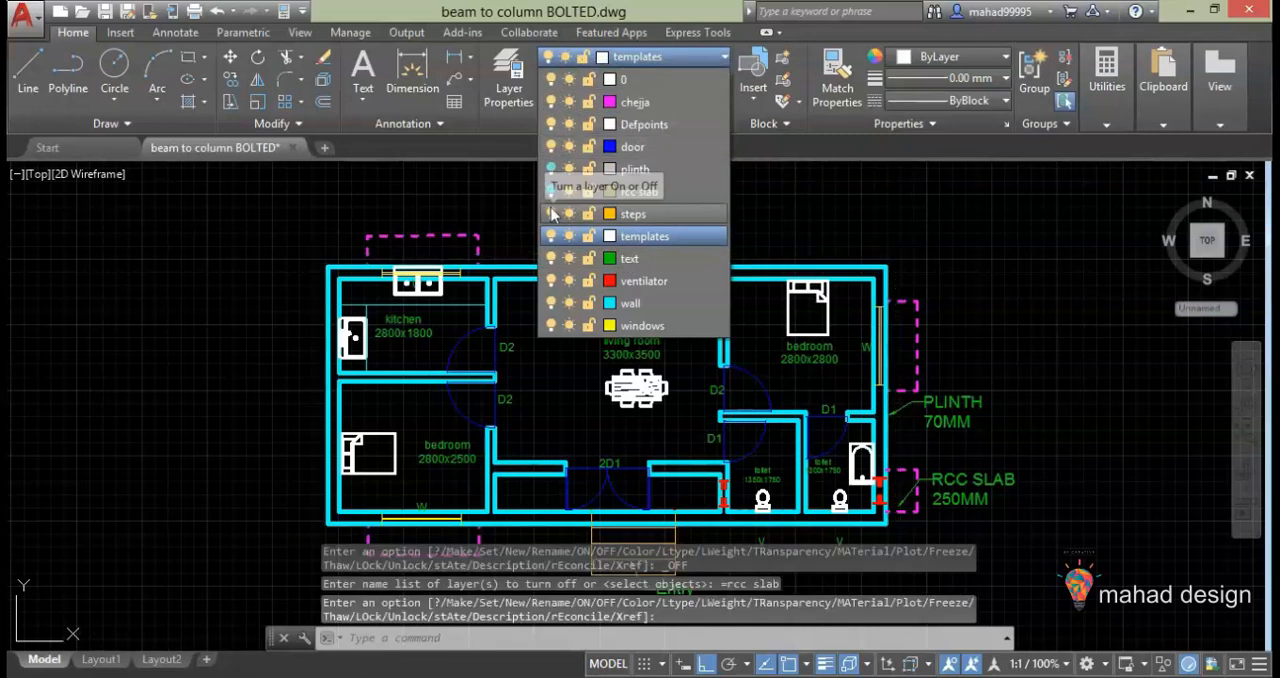
{"action": "left_click", "coordinate": [549, 259]}
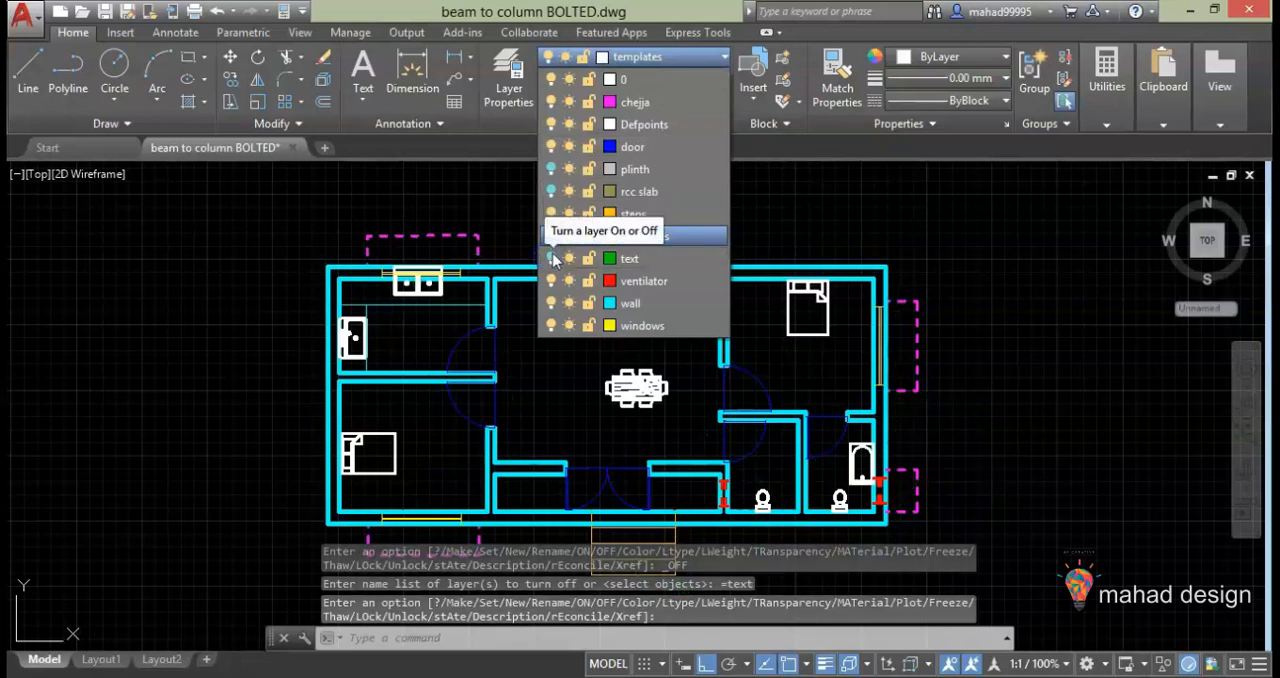
{"action": "left_click", "coordinate": [550, 101]}
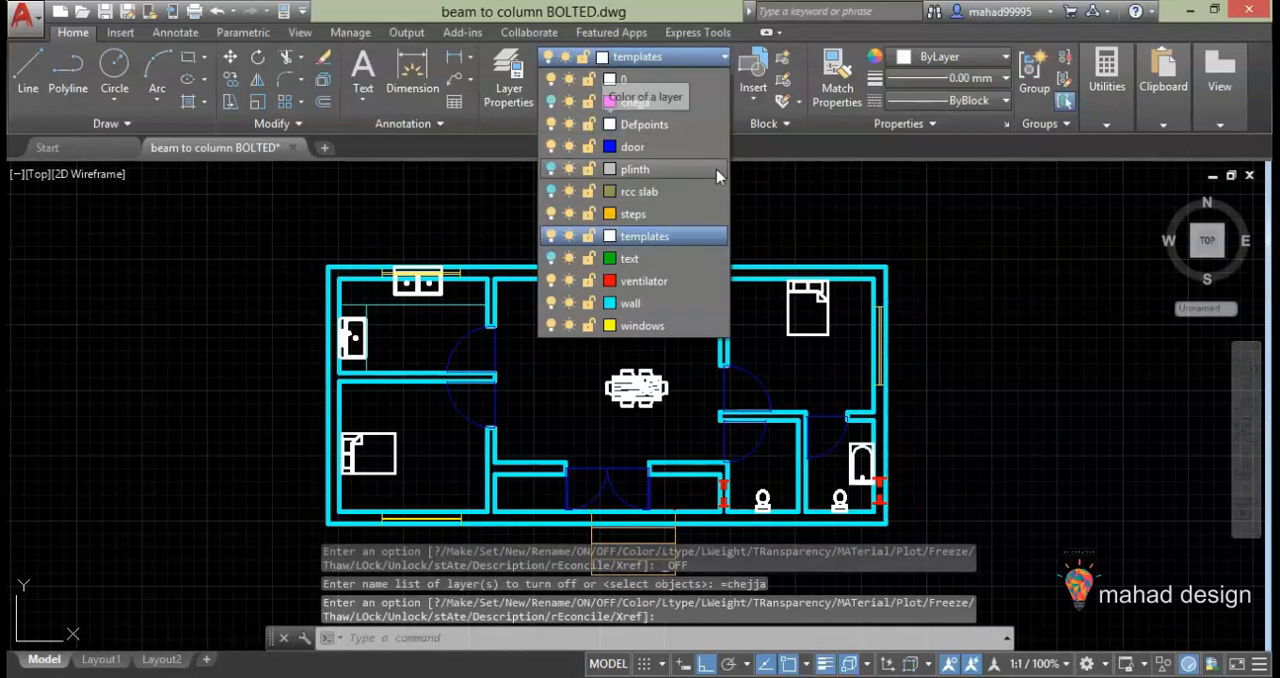
{"action": "left_click", "coordinate": [939, 264]}
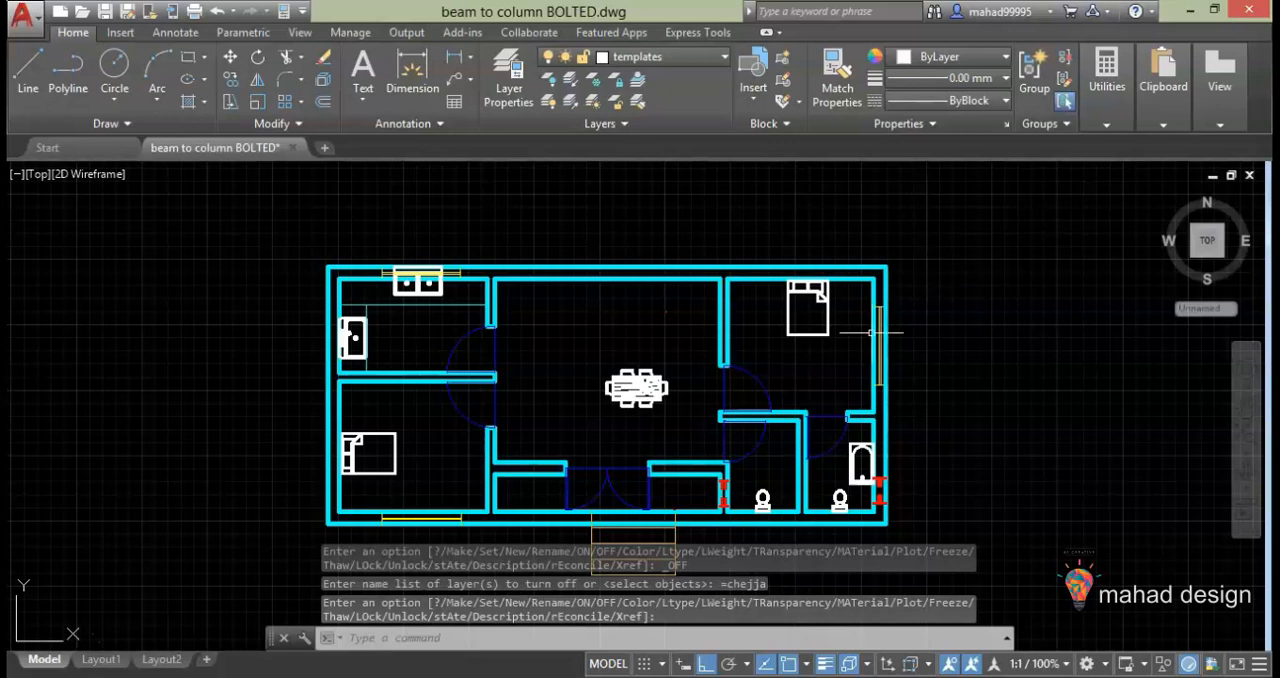
Draw a vertical projection line upward from the plan's upper-left outer wall corner, extending well above the building
{"action": "left_click", "coordinate": [28, 72]}
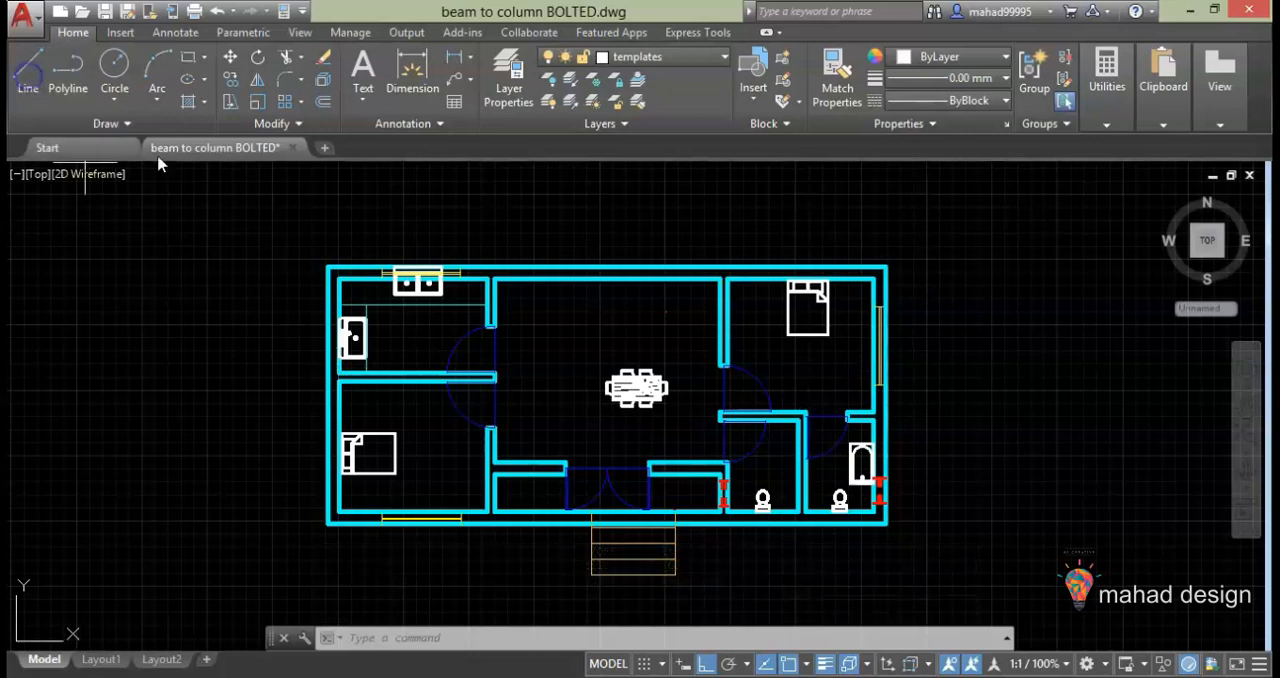
{"action": "left_click", "coordinate": [331, 267]}
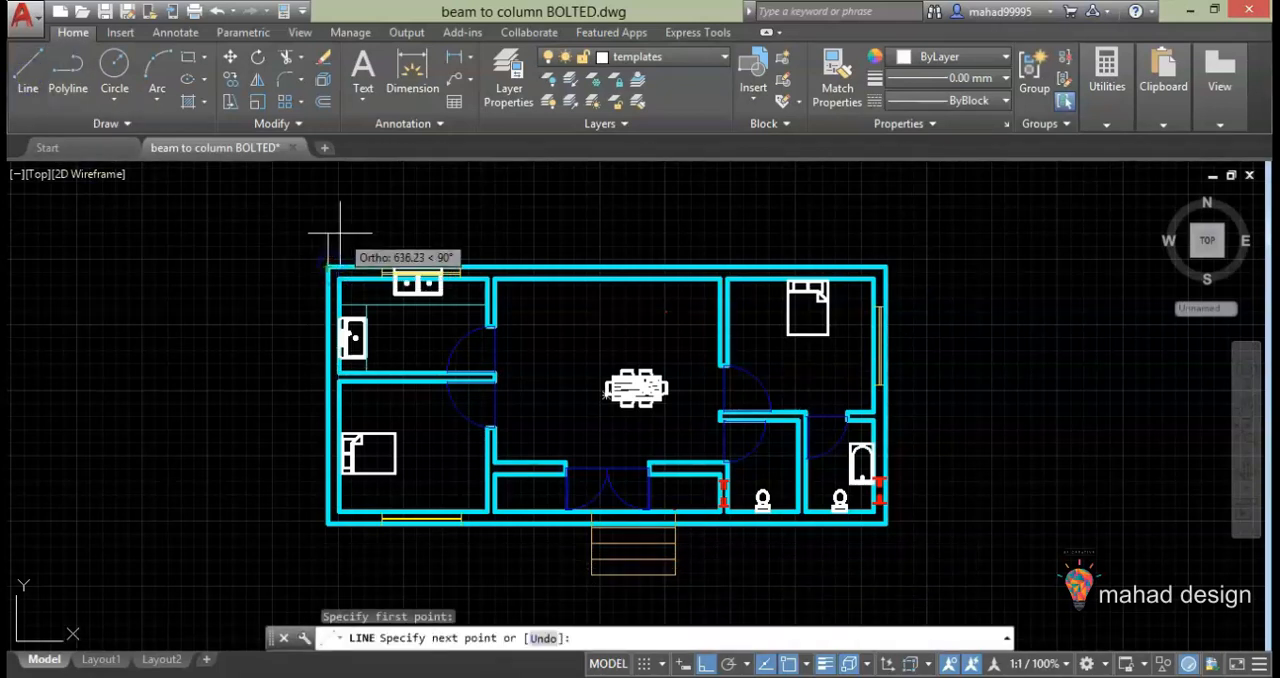
{"action": "scroll", "coordinate": [340, 233], "scroll_direction": "down", "scroll_amount": 5}
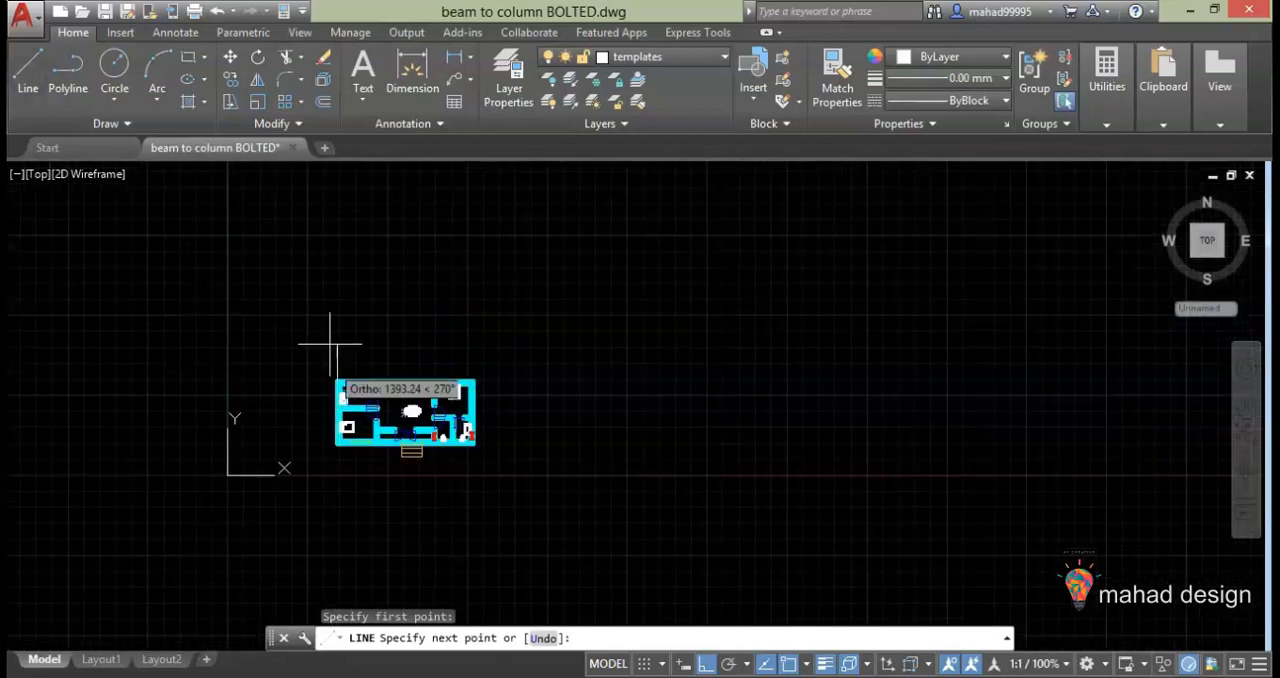
{"action": "middle_click_drag", "start_coordinate": [351, 249], "coordinate": [317, 366]}
{"action": "left_click", "coordinate": [304, 283]}
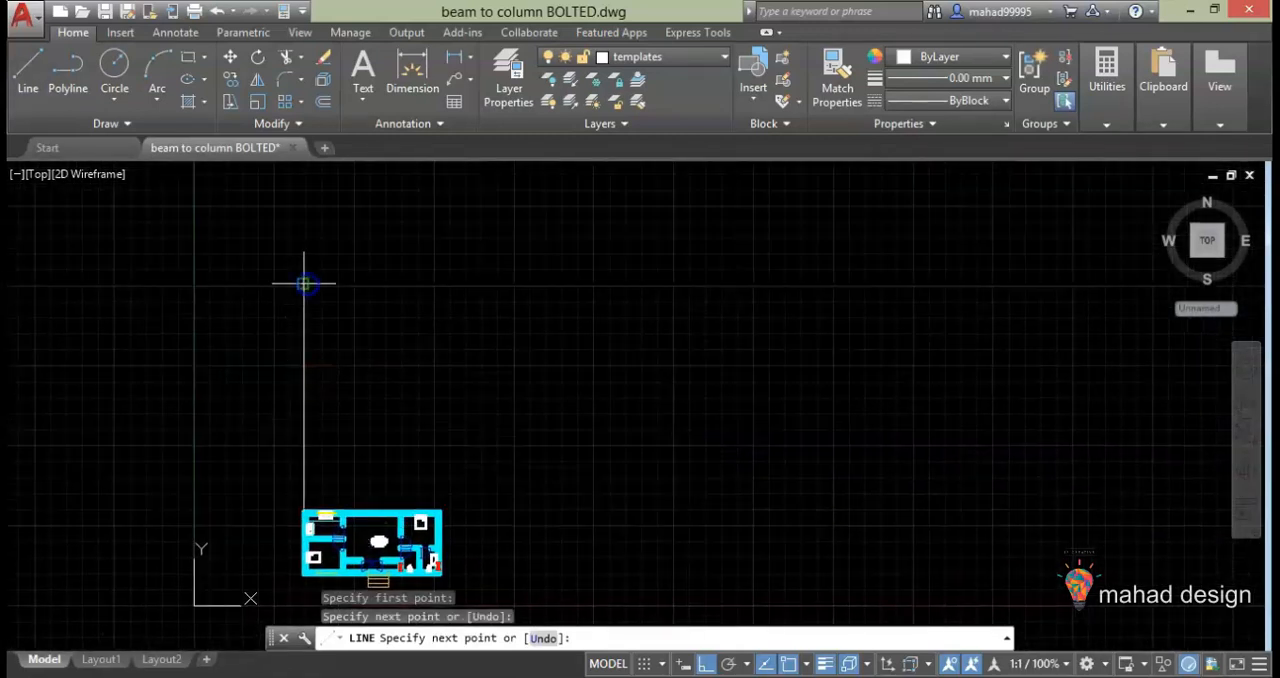
{"action": "key", "text": "Escape"}
Draw a vertical projection line upward from the plan's upper-right outer wall corner to about the first line's height
{"action": "middle_click_drag", "start_coordinate": [316, 526], "coordinate": [544, 523]}
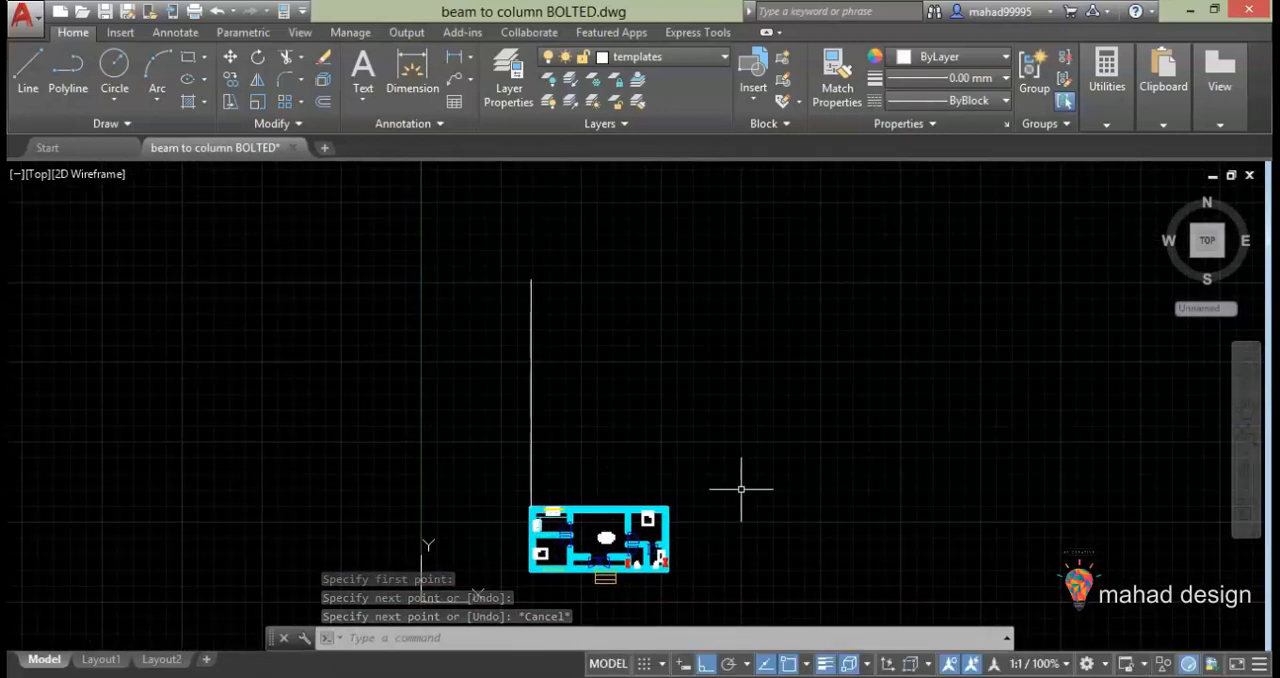
{"action": "key", "text": "Return"}
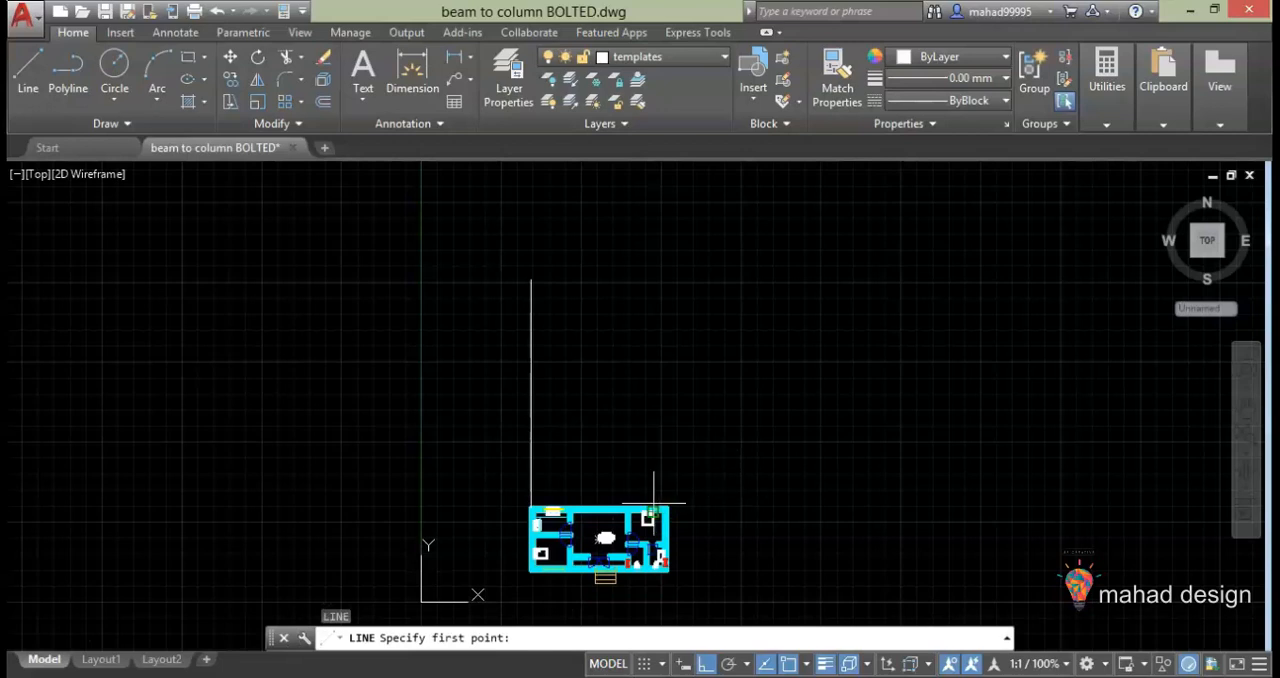
{"action": "scroll", "coordinate": [653, 505], "scroll_direction": "up", "scroll_amount": 4}
{"action": "left_click", "coordinate": [687, 515]}
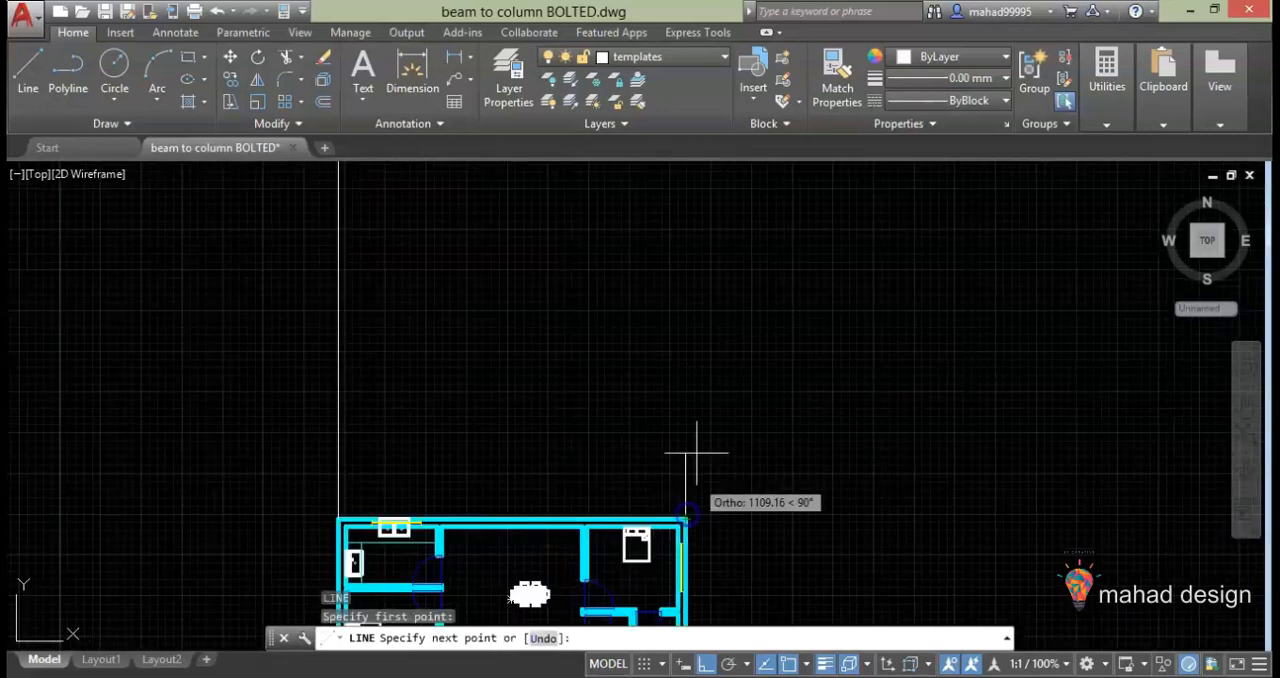
{"action": "scroll", "coordinate": [700, 349], "scroll_direction": "down", "scroll_amount": 4}
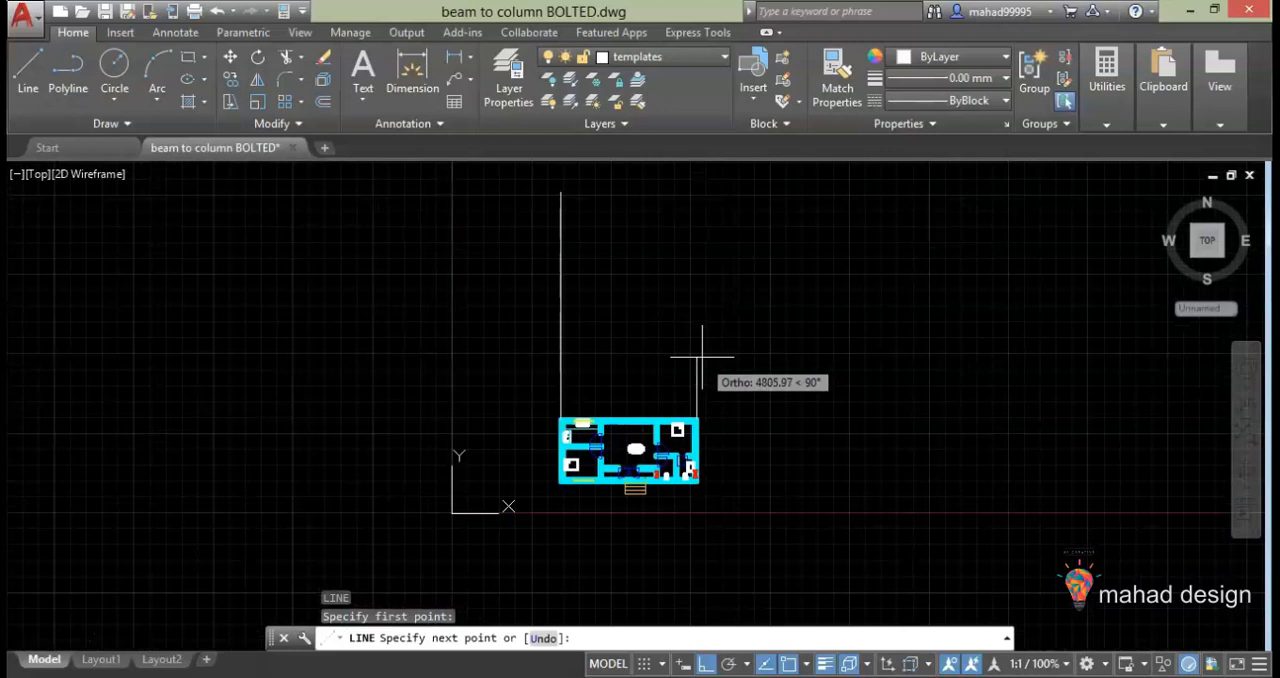
{"action": "left_click", "coordinate": [702, 190]}
{"action": "key", "text": "Escape"}
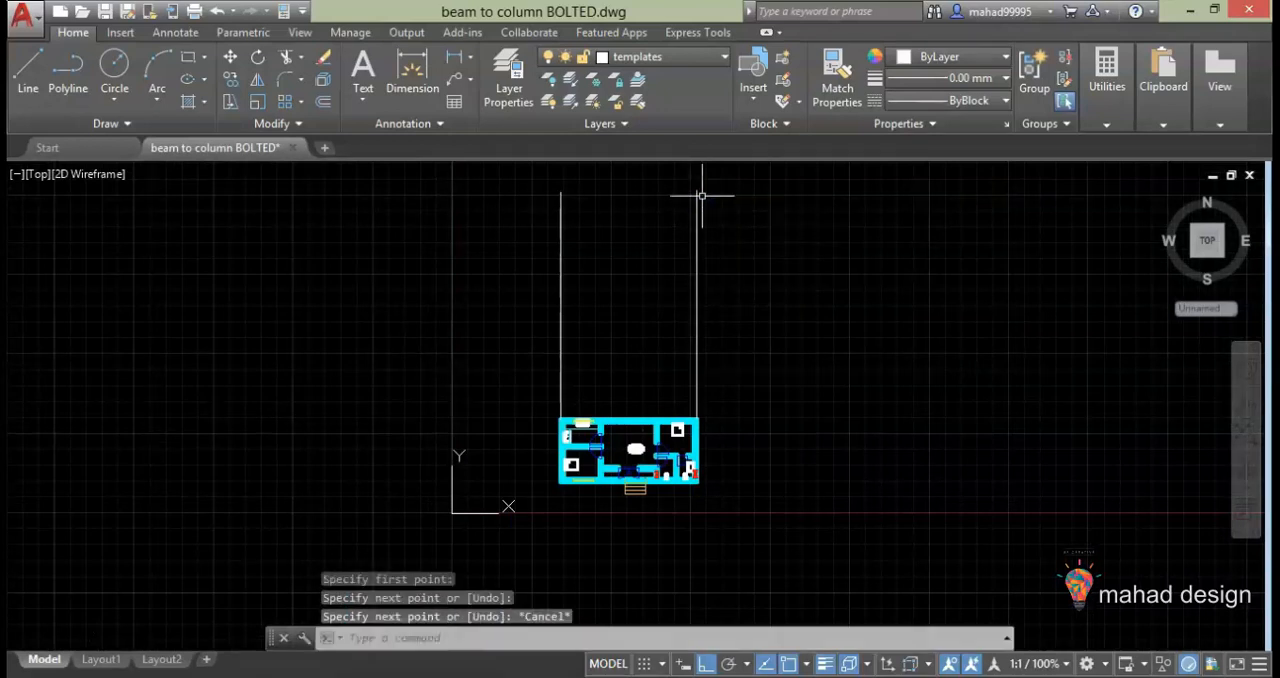
Draw a vertical projection line from the left jamb of the double entrance door to slightly above the corner lines
{"action": "scroll", "coordinate": [700, 306], "scroll_direction": "up", "scroll_amount": 3}
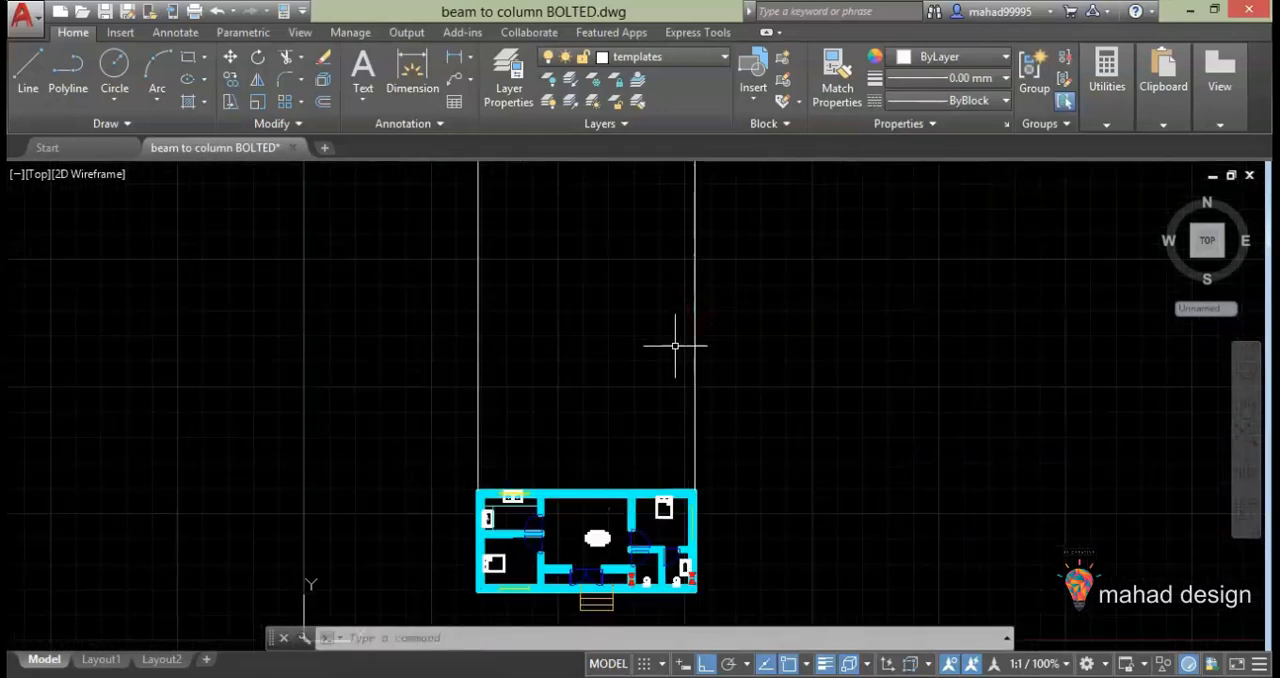
{"action": "scroll", "coordinate": [593, 611], "scroll_direction": "up", "scroll_amount": 4}
{"action": "type", "text": "l"}
{"action": "key", "text": "Return"}
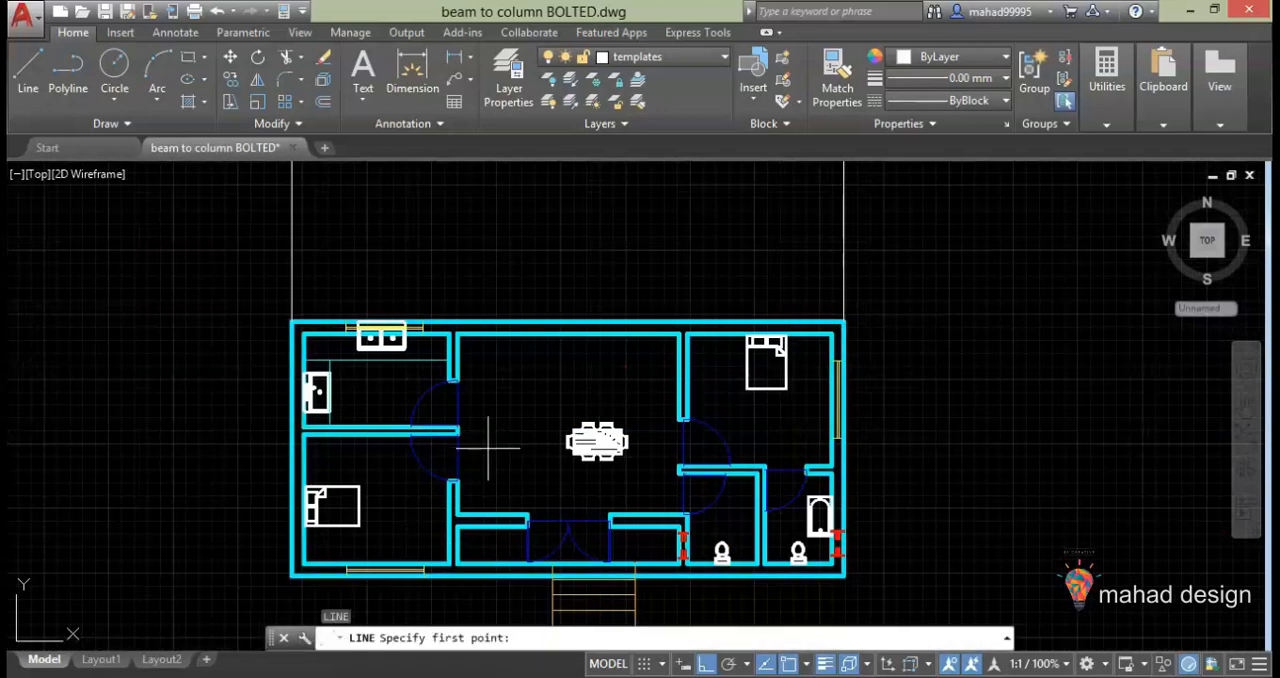
{"action": "left_click", "coordinate": [527, 563]}
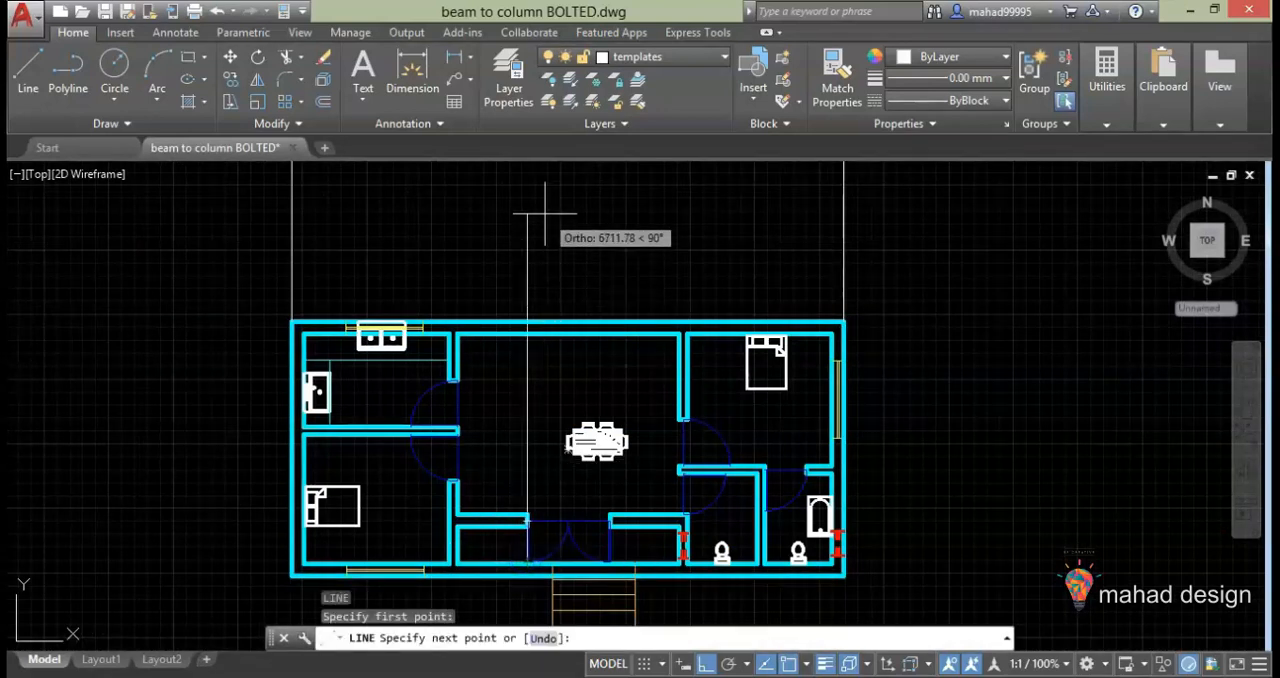
{"action": "scroll", "coordinate": [530, 300], "scroll_direction": "down", "scroll_amount": 4}
{"action": "scroll", "coordinate": [520, 318], "scroll_direction": "down", "scroll_amount": 4}
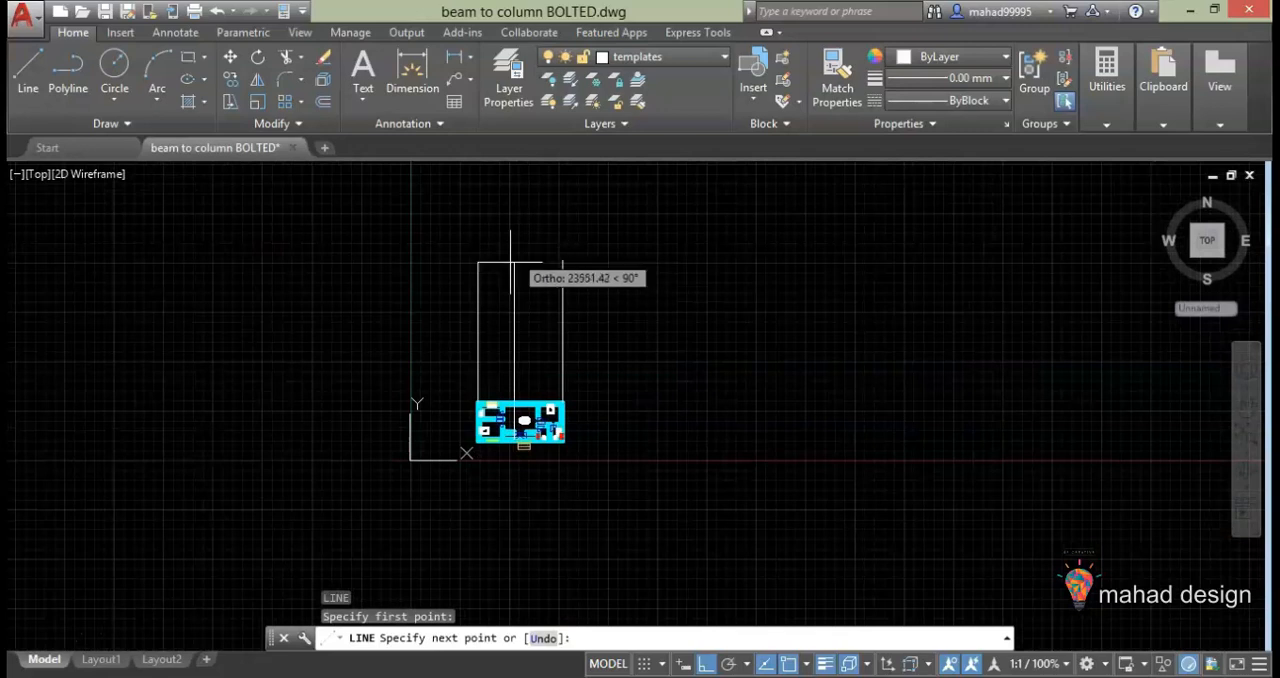
{"action": "left_click", "coordinate": [512, 251]}
{"action": "key", "text": "Escape"}
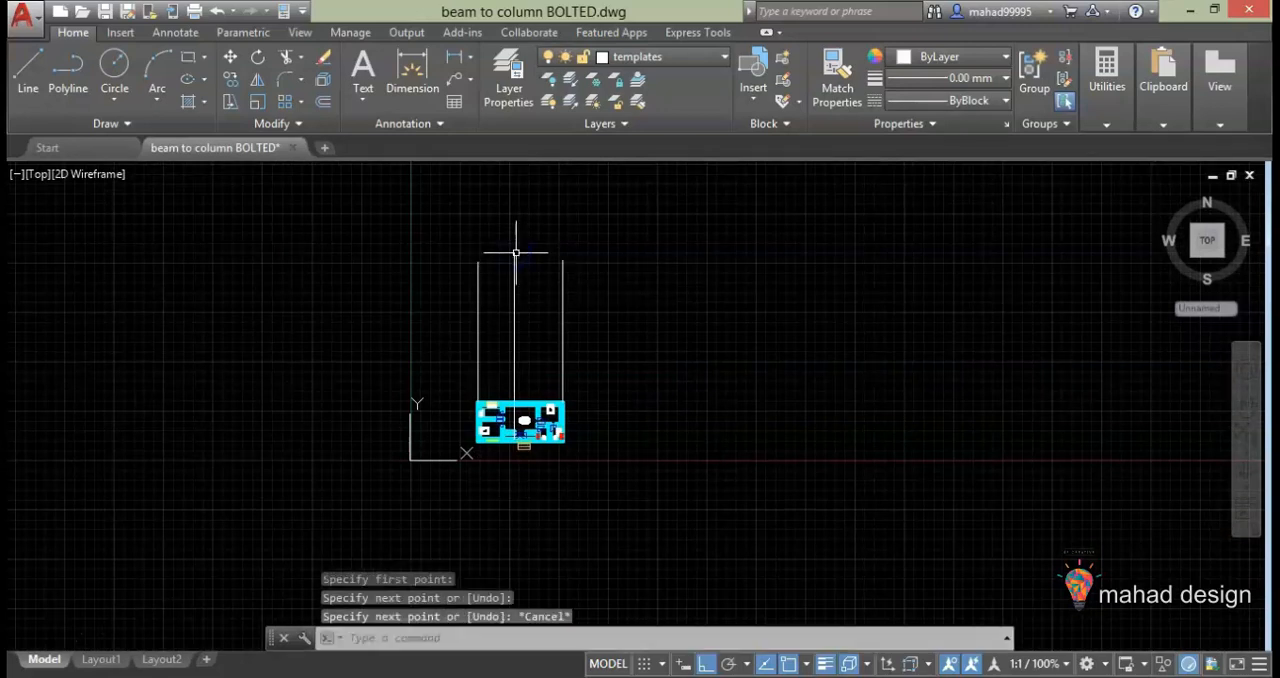
Draw a vertical projection line from the right jamb of the double entrance door to about the corner lines' height
{"action": "scroll", "coordinate": [518, 380], "scroll_direction": "up", "scroll_amount": 4}
{"action": "scroll", "coordinate": [520, 435], "scroll_direction": "up", "scroll_amount": 4}
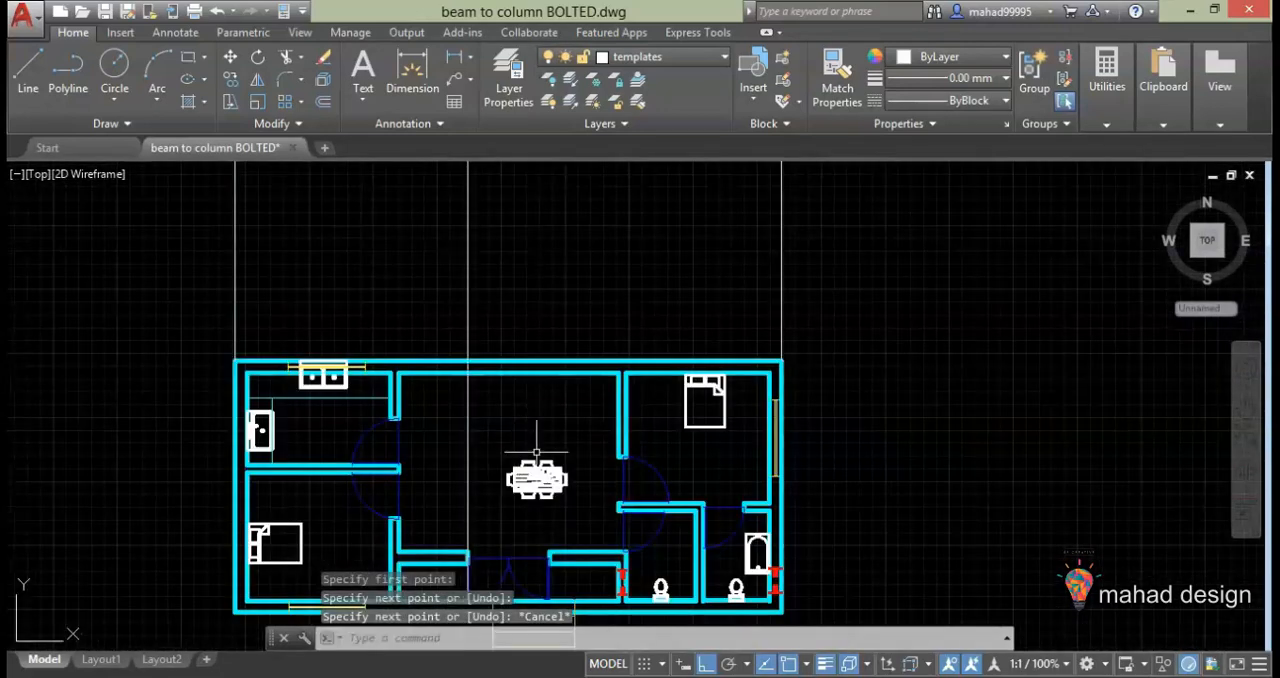
{"action": "key", "text": "Return"}
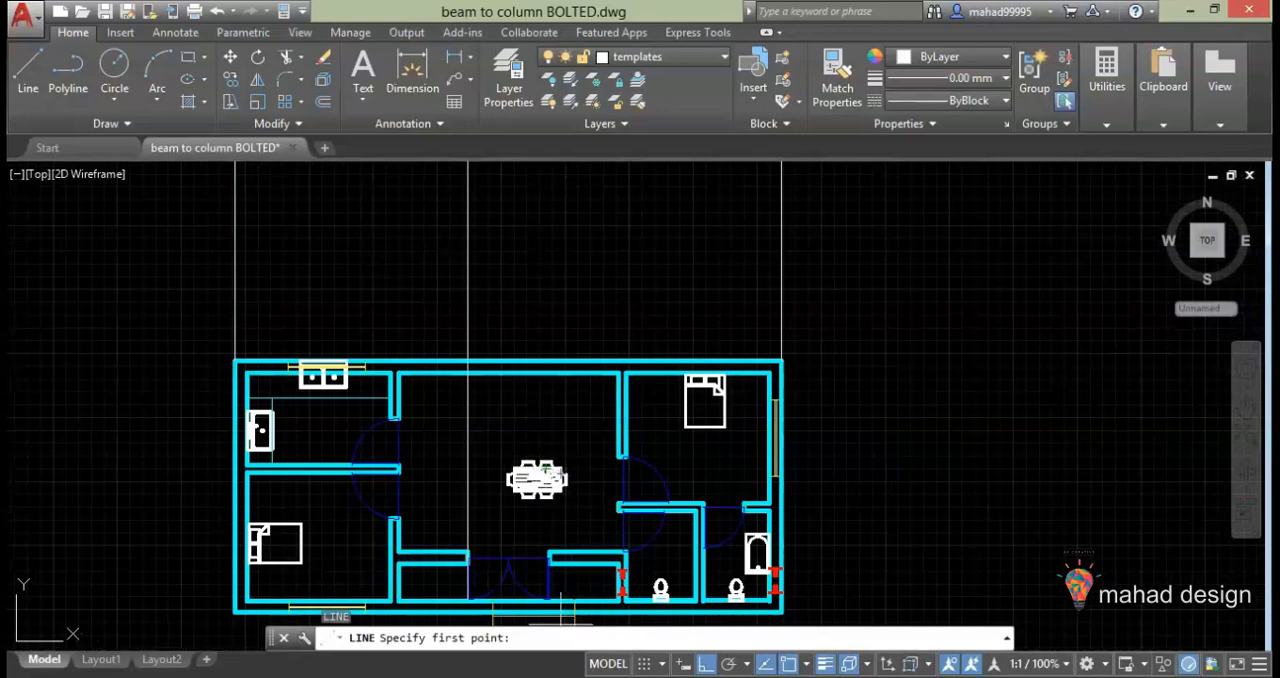
{"action": "left_click", "coordinate": [549, 552]}
{"action": "scroll", "coordinate": [567, 335], "scroll_direction": "down", "scroll_amount": 5}
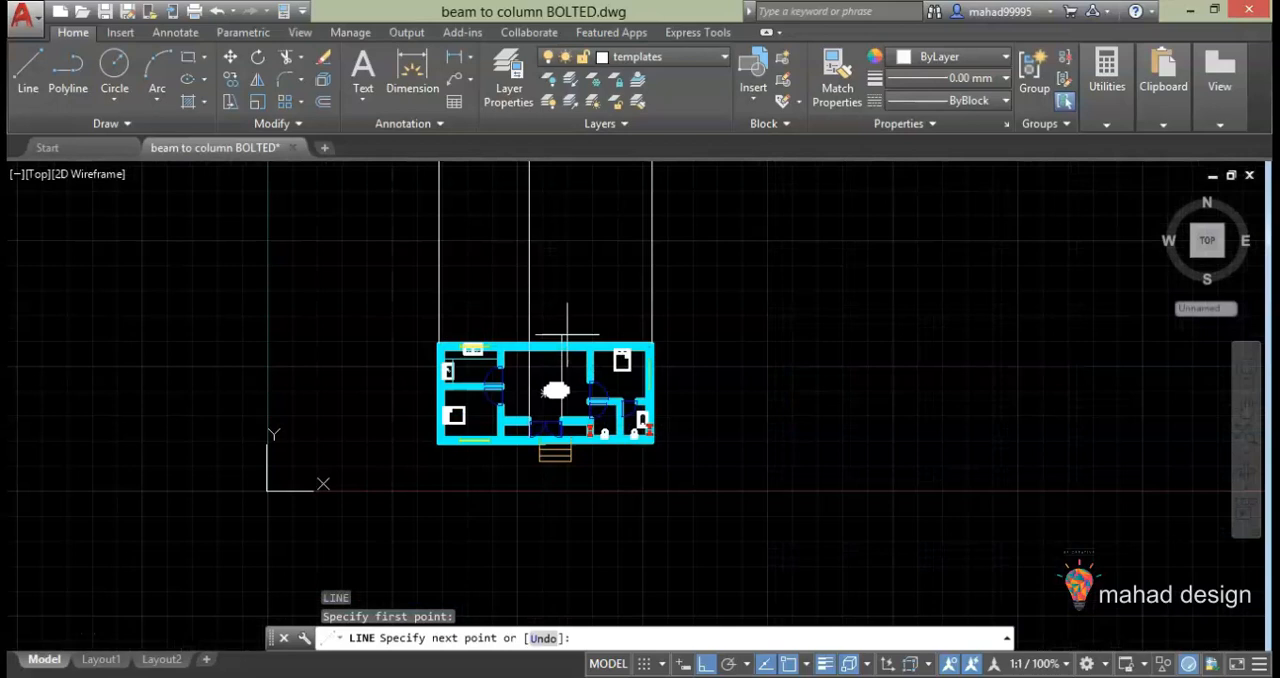
{"action": "middle_click_drag", "start_coordinate": [566, 290], "coordinate": [547, 462]}
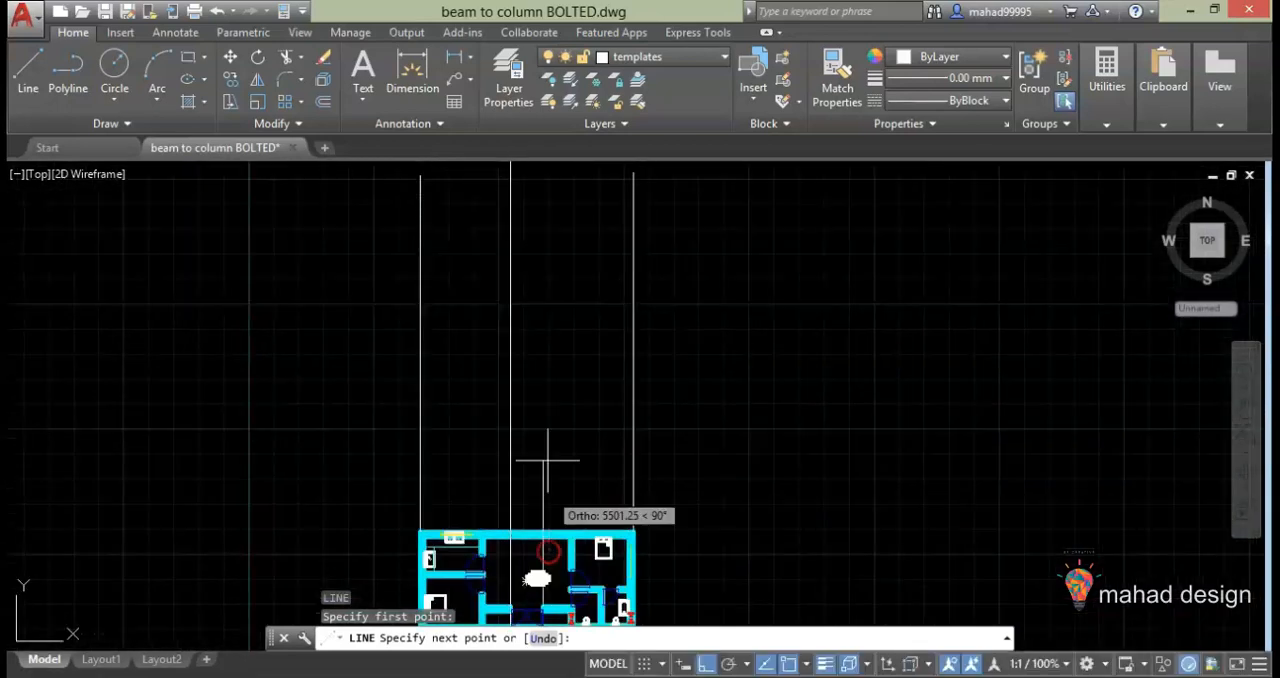
{"action": "left_click", "coordinate": [541, 171]}
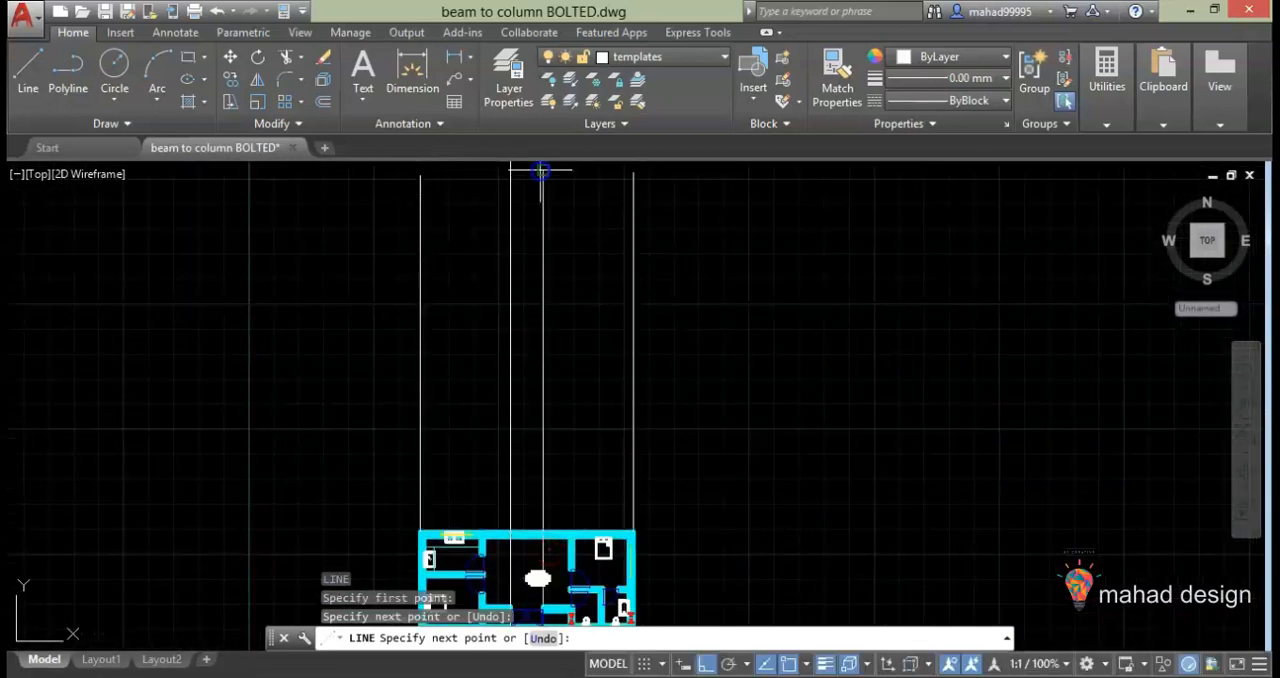
{"action": "key", "text": "Escape"}
{"action": "scroll", "coordinate": [545, 300], "scroll_direction": "down", "scroll_amount": 4}
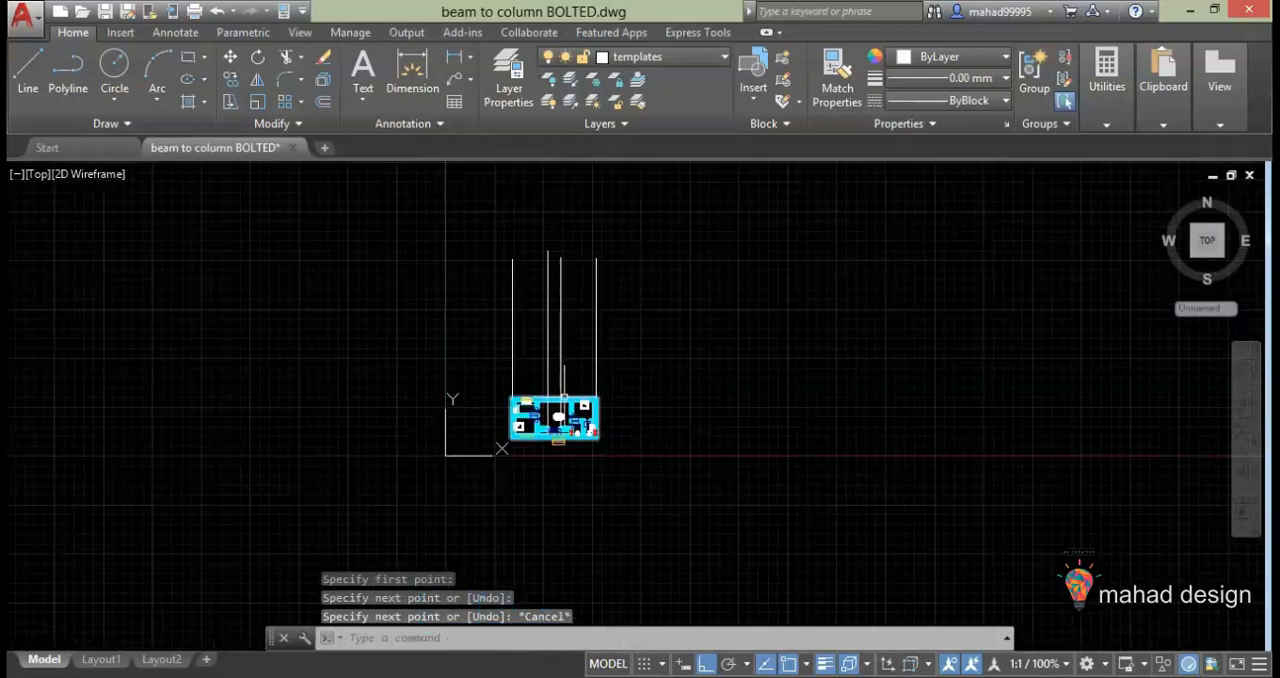
{"action": "scroll", "coordinate": [559, 403], "scroll_direction": "up", "scroll_amount": 4}
{"action": "scroll", "coordinate": [572, 336], "scroll_direction": "up", "scroll_amount": 2}
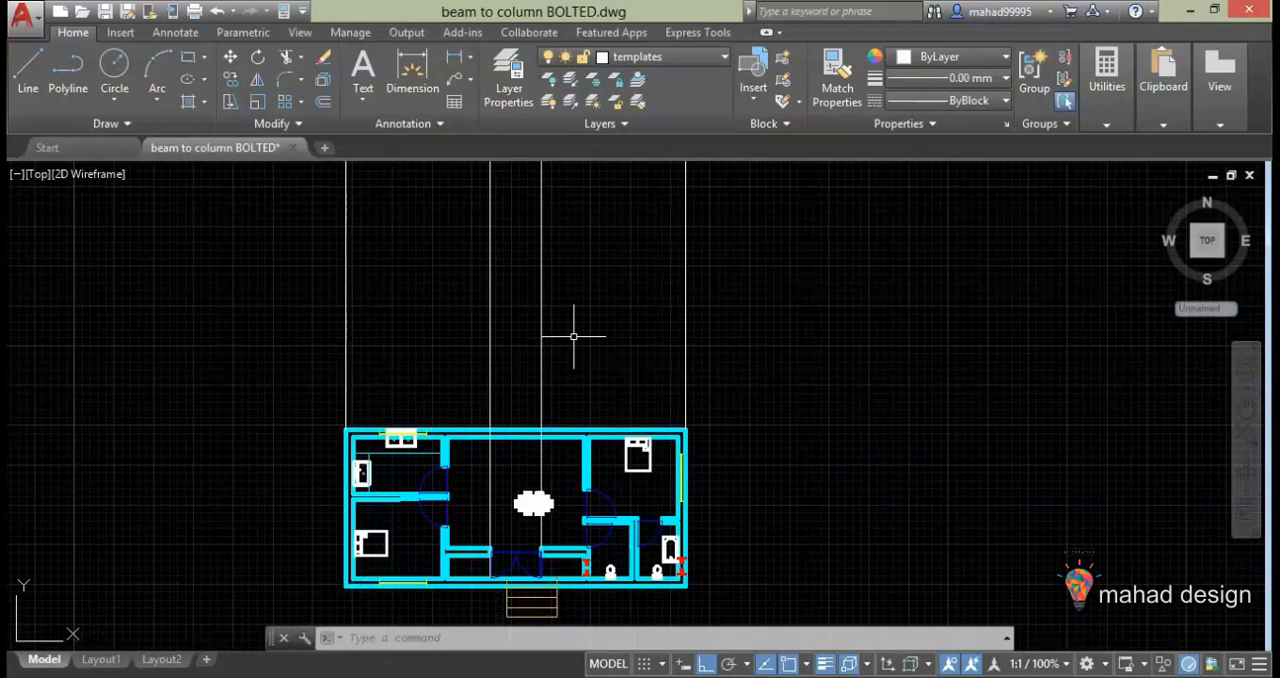
{"action": "scroll", "coordinate": [703, 388], "scroll_direction": "up", "scroll_amount": 3}
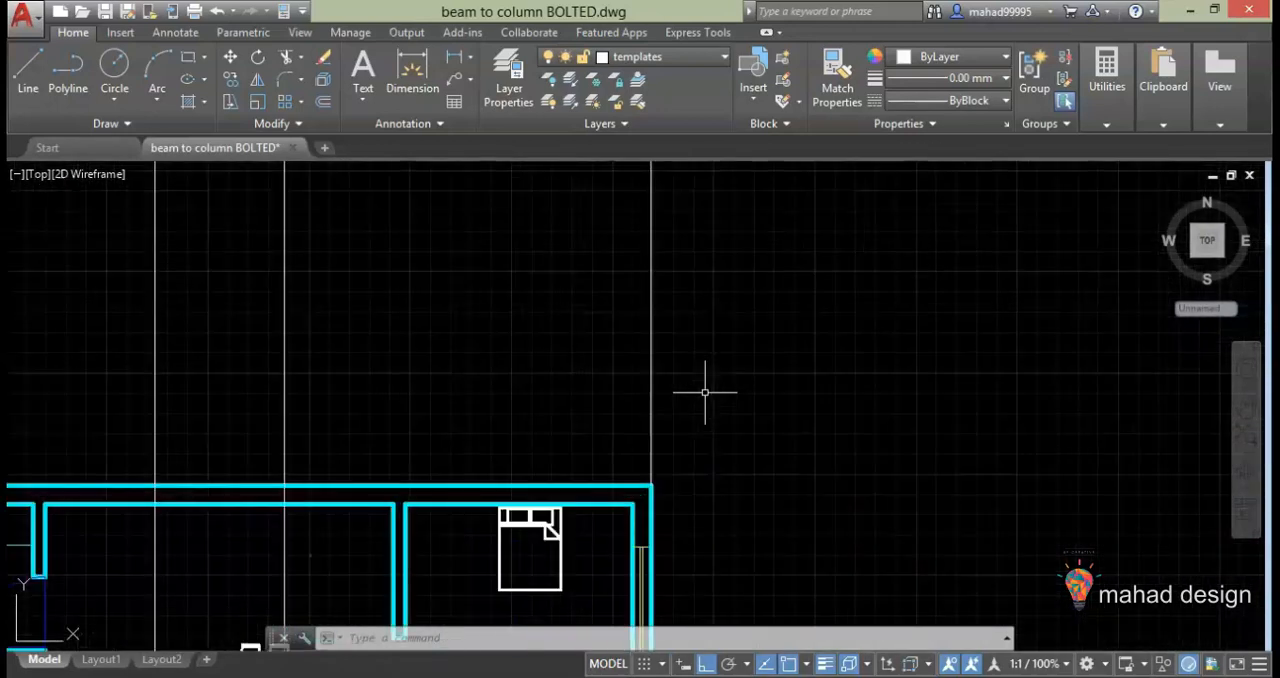
{"action": "scroll", "coordinate": [580, 318], "scroll_direction": "down", "scroll_amount": 3}
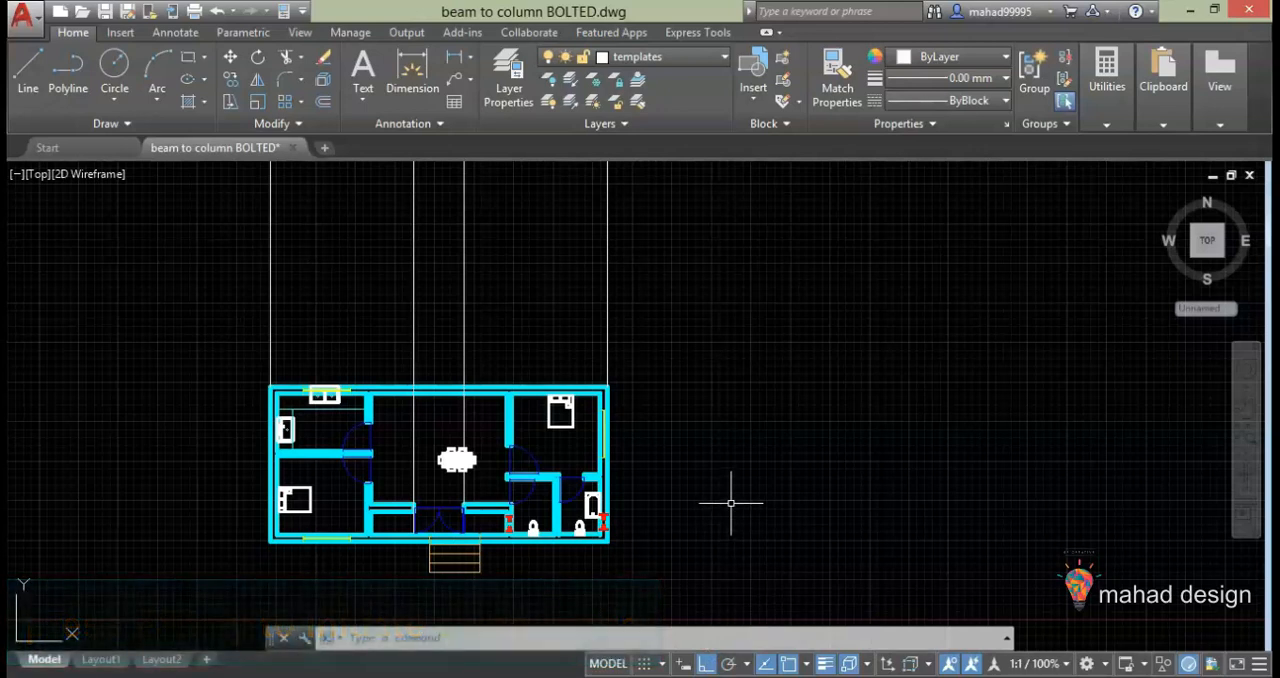
{"action": "scroll", "coordinate": [689, 423], "scroll_direction": "down", "scroll_amount": 2}
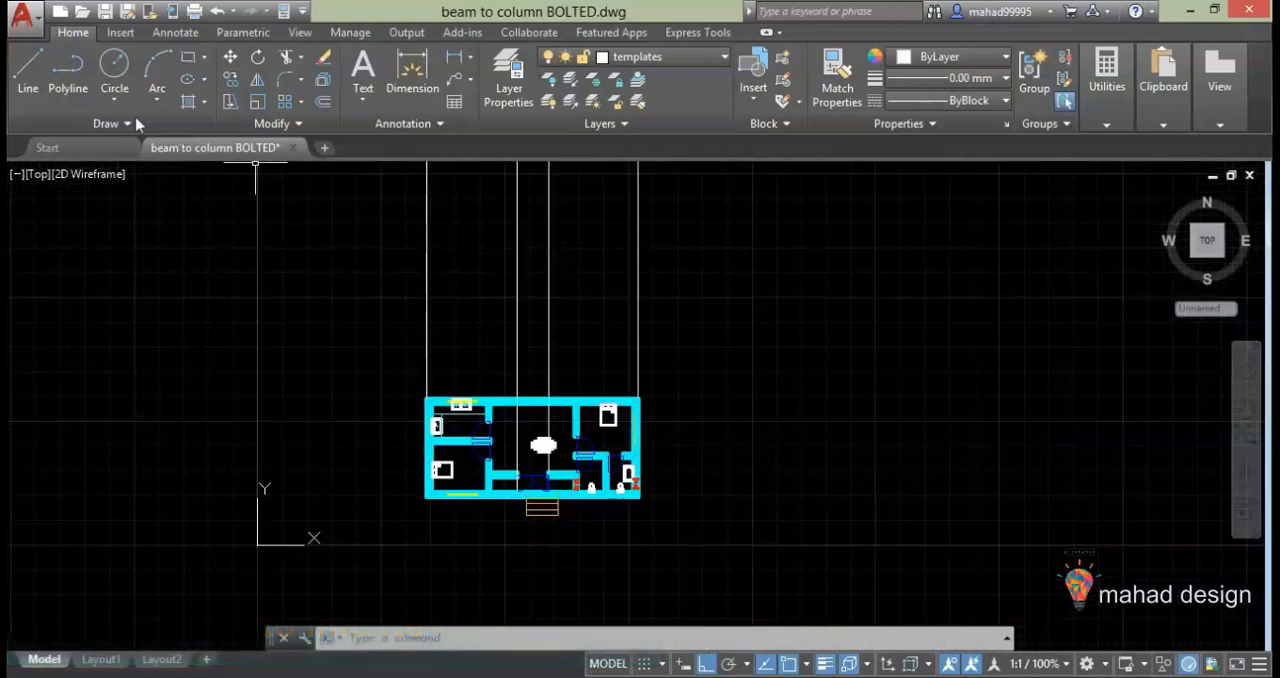
Draw a vertical projection line upward from the left end of the lower-left bedroom's front wall window
{"action": "left_click", "coordinate": [30, 90]}
{"action": "scroll", "coordinate": [510, 428], "scroll_direction": "up", "scroll_amount": 3}
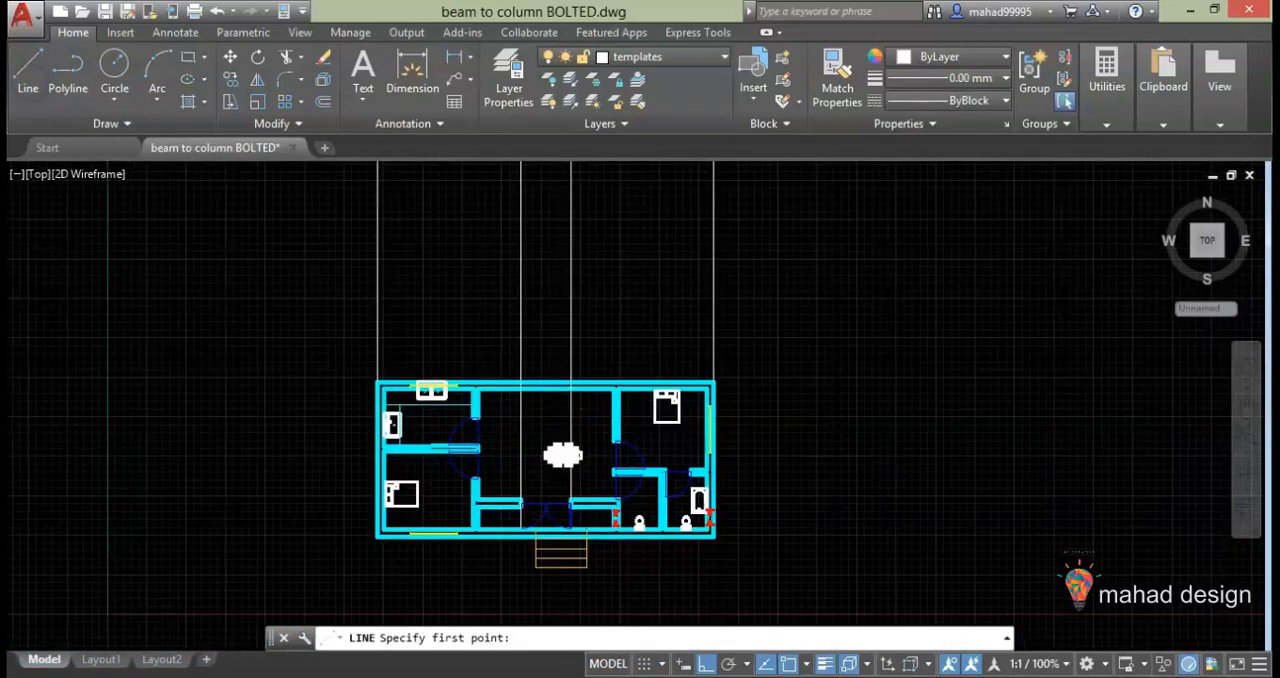
{"action": "left_click", "coordinate": [364, 590]}
{"action": "scroll", "coordinate": [405, 568], "scroll_direction": "down", "scroll_amount": 5}
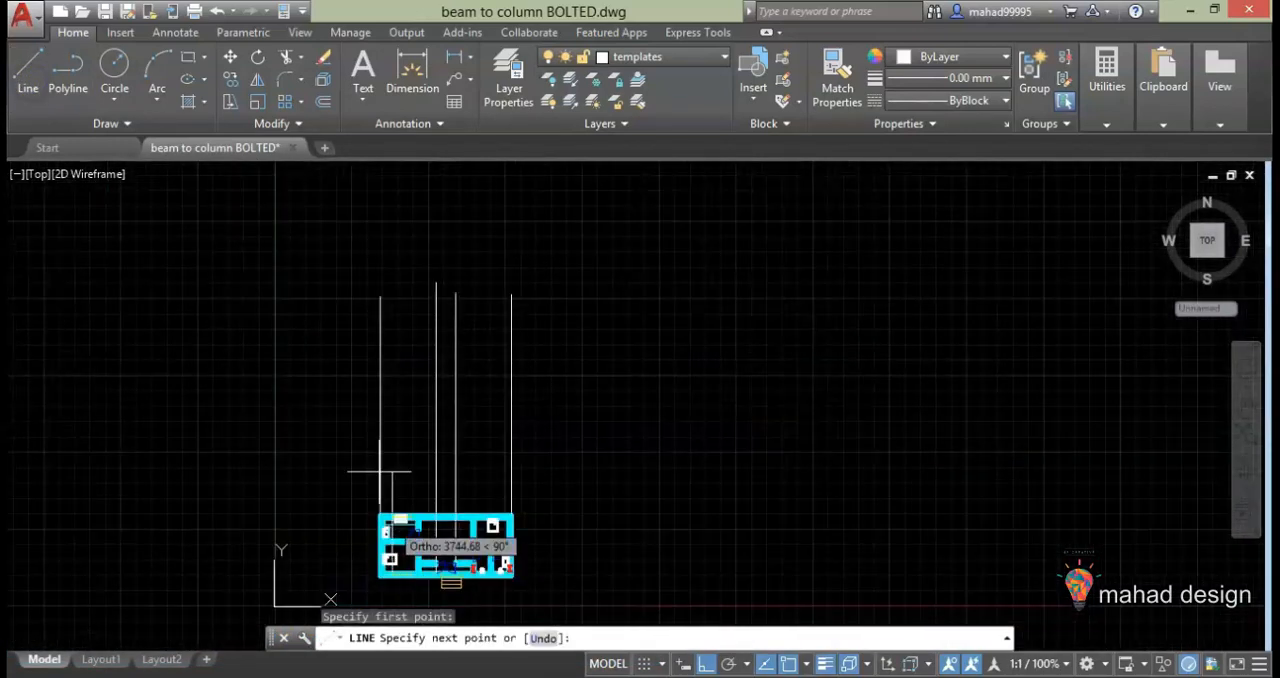
{"action": "left_click", "coordinate": [389, 294]}
{"action": "key", "text": "Return"}
{"action": "key", "text": "Return"}
Draw a vertical projection line upward from the right end of the same front wall window
{"action": "scroll", "coordinate": [400, 612], "scroll_direction": "up", "scroll_amount": 4}
{"action": "middle_click_drag", "start_coordinate": [400, 612], "coordinate": [506, 526]}
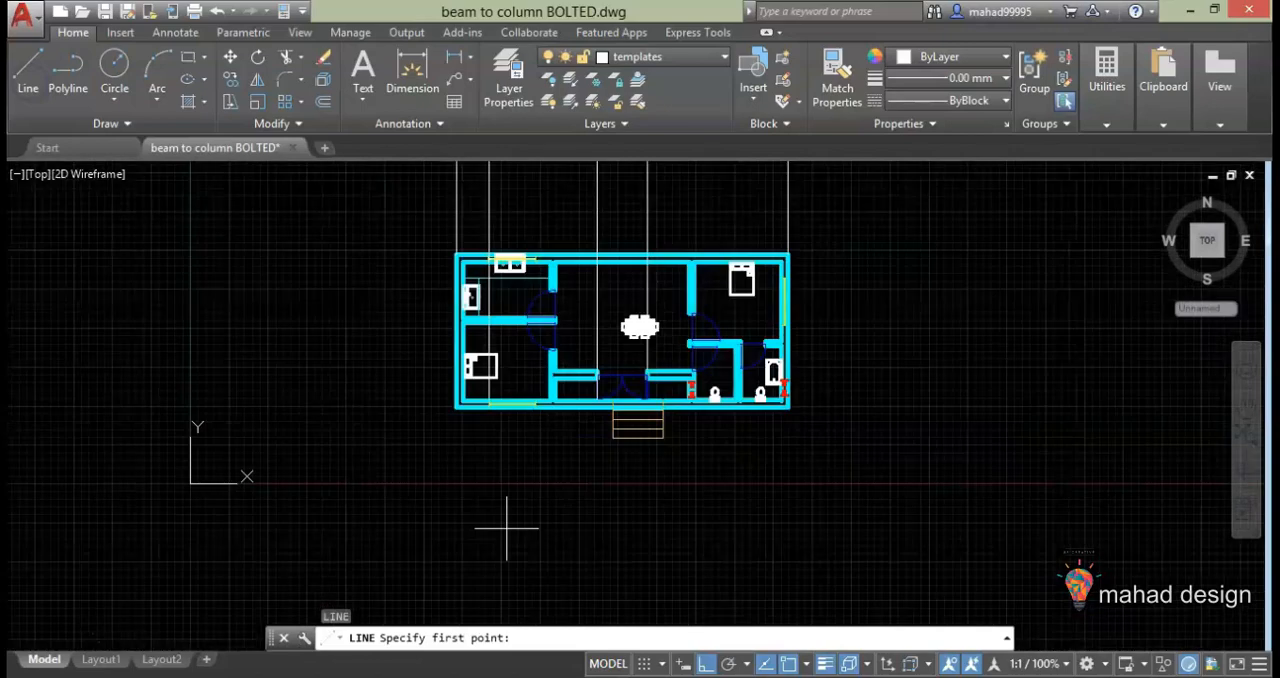
{"action": "scroll", "coordinate": [537, 394], "scroll_direction": "up", "scroll_amount": 8}
{"action": "left_click", "coordinate": [527, 440]}
{"action": "scroll", "coordinate": [515, 470], "scroll_direction": "down", "scroll_amount": 12}
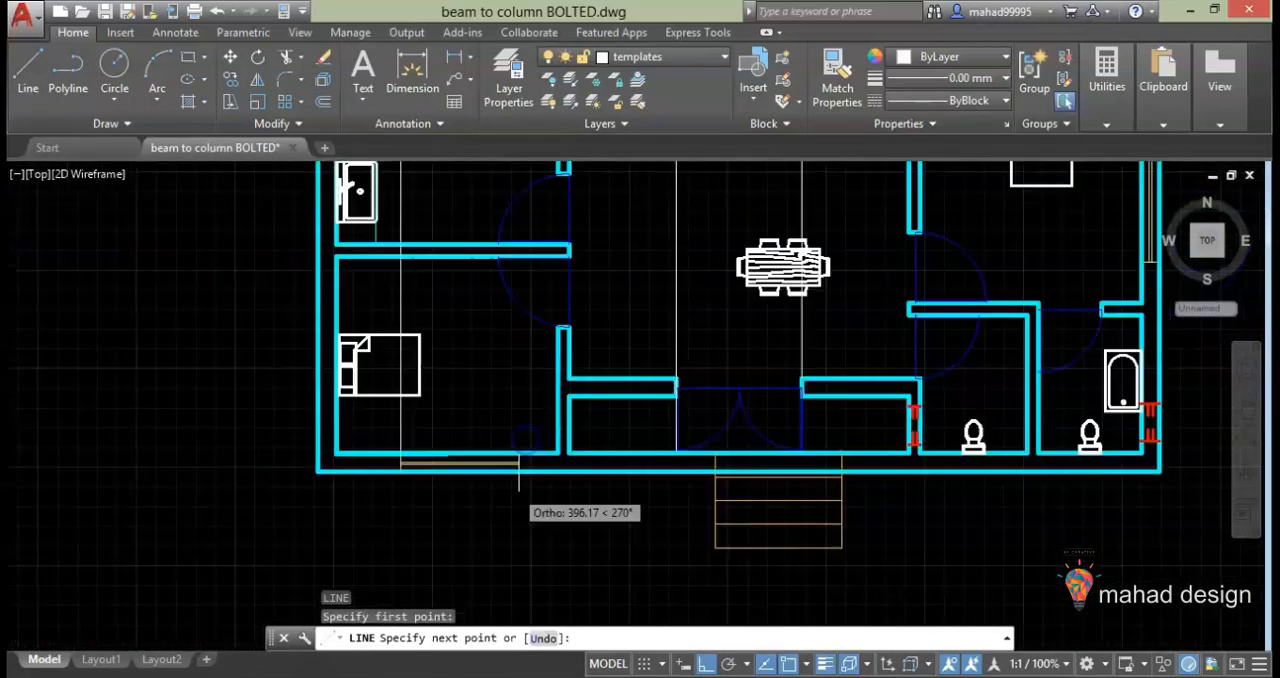
{"action": "left_click", "coordinate": [515, 290]}
{"action": "key", "text": "Escape"}
Draw a vertical projection line upward from the outer end of the wall segment to the right of the double entrance door
{"action": "scroll", "coordinate": [556, 432], "scroll_direction": "up", "scroll_amount": 5}
{"action": "scroll", "coordinate": [545, 575], "scroll_direction": "up", "scroll_amount": 3}
{"action": "key", "text": "Return"}
{"action": "left_click", "coordinate": [542, 548]}
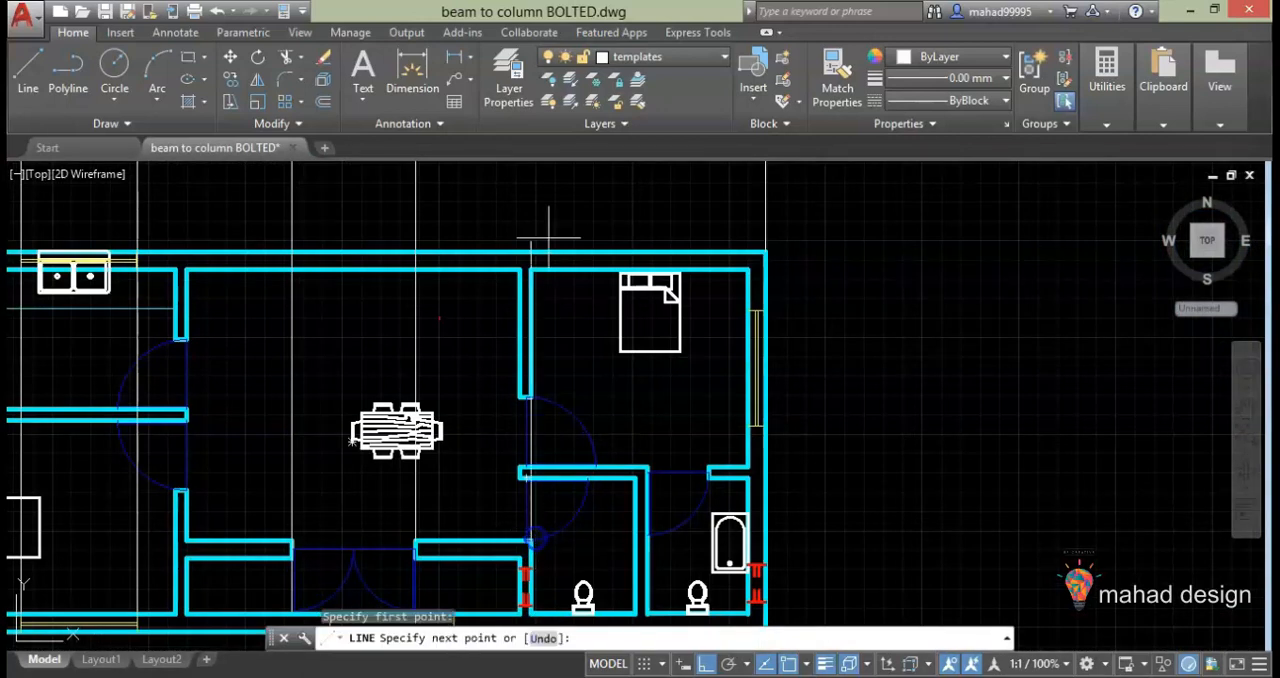
{"action": "scroll", "coordinate": [512, 264], "scroll_direction": "down", "scroll_amount": 8}
{"action": "scroll", "coordinate": [515, 255], "scroll_direction": "up", "scroll_amount": 3}
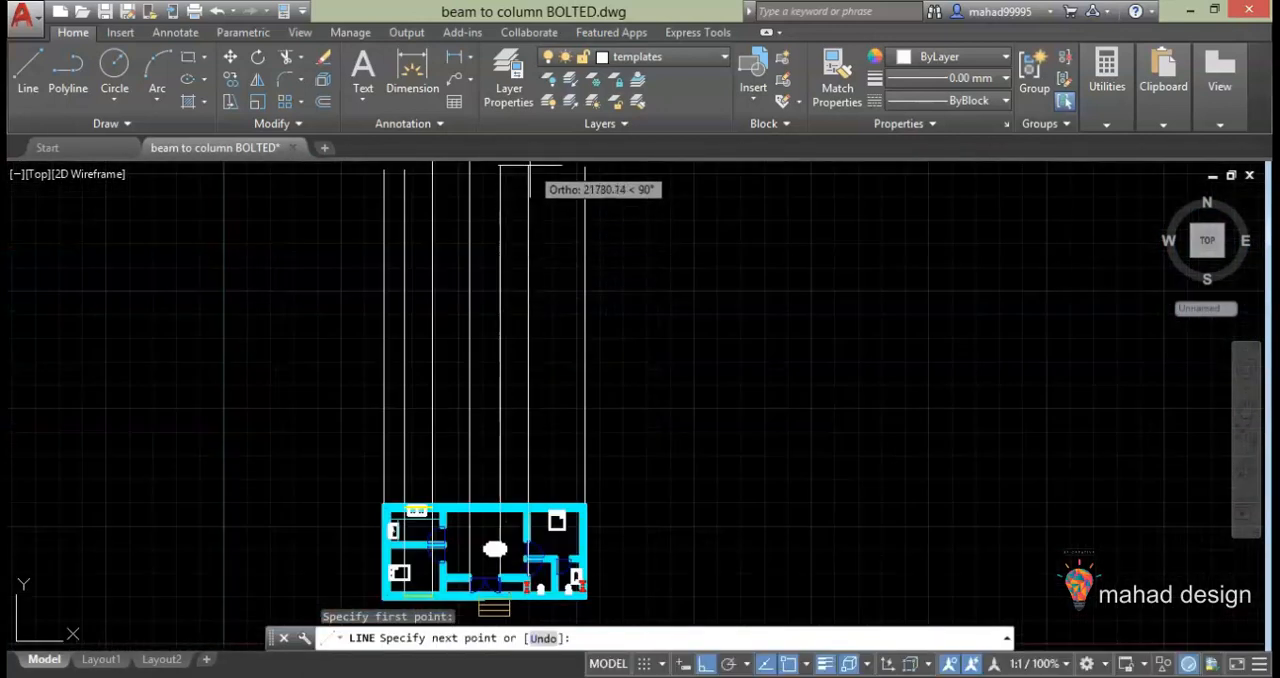
{"action": "key", "text": "Escape"}
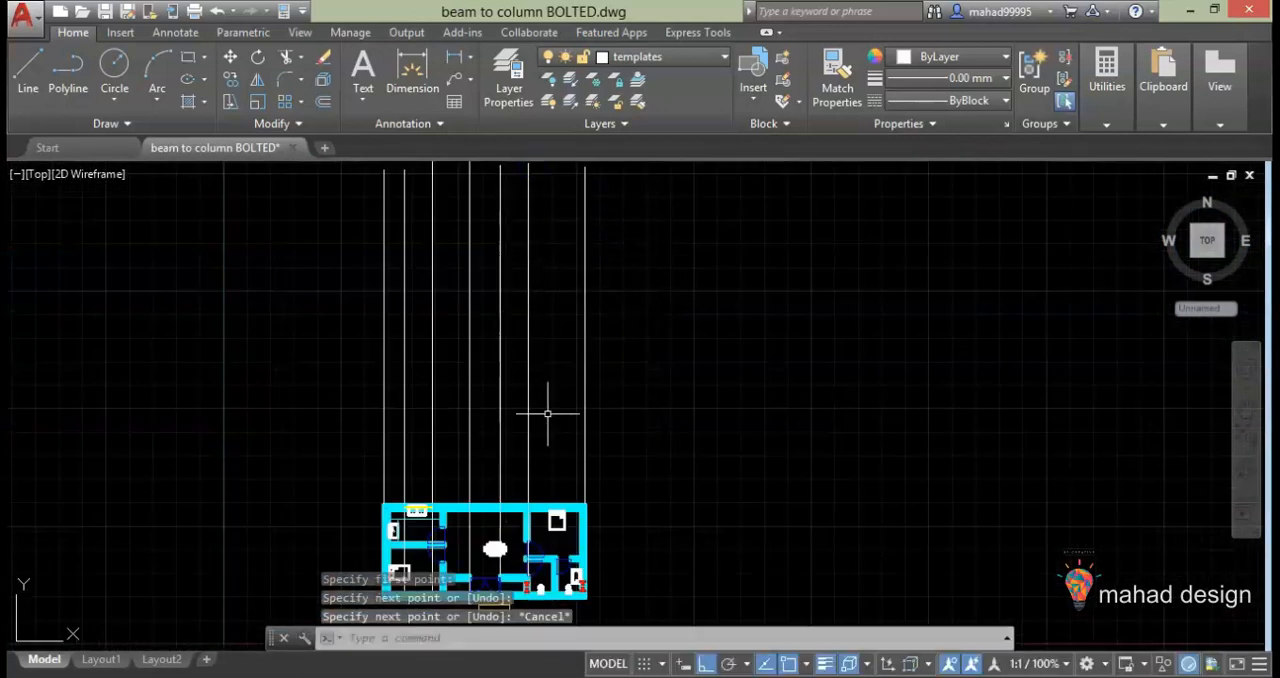
Draw a horizontal base line about 14500 long across all the vertical projection lines, just above the floor plan
{"action": "scroll", "coordinate": [581, 357], "scroll_direction": "down", "scroll_amount": 2}
{"action": "scroll", "coordinate": [520, 437], "scroll_direction": "up", "scroll_amount": 3}
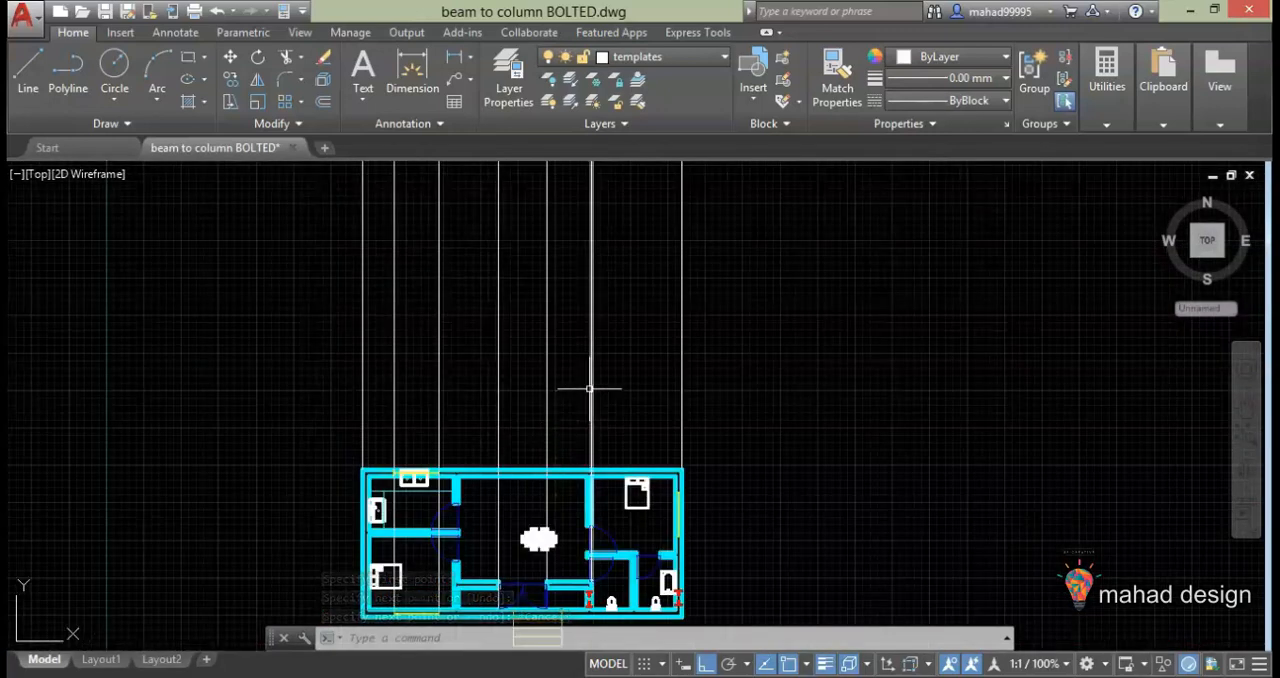
{"action": "scroll", "coordinate": [590, 388], "scroll_direction": "down", "scroll_amount": 2}
{"action": "scroll", "coordinate": [558, 507], "scroll_direction": "up", "scroll_amount": 4}
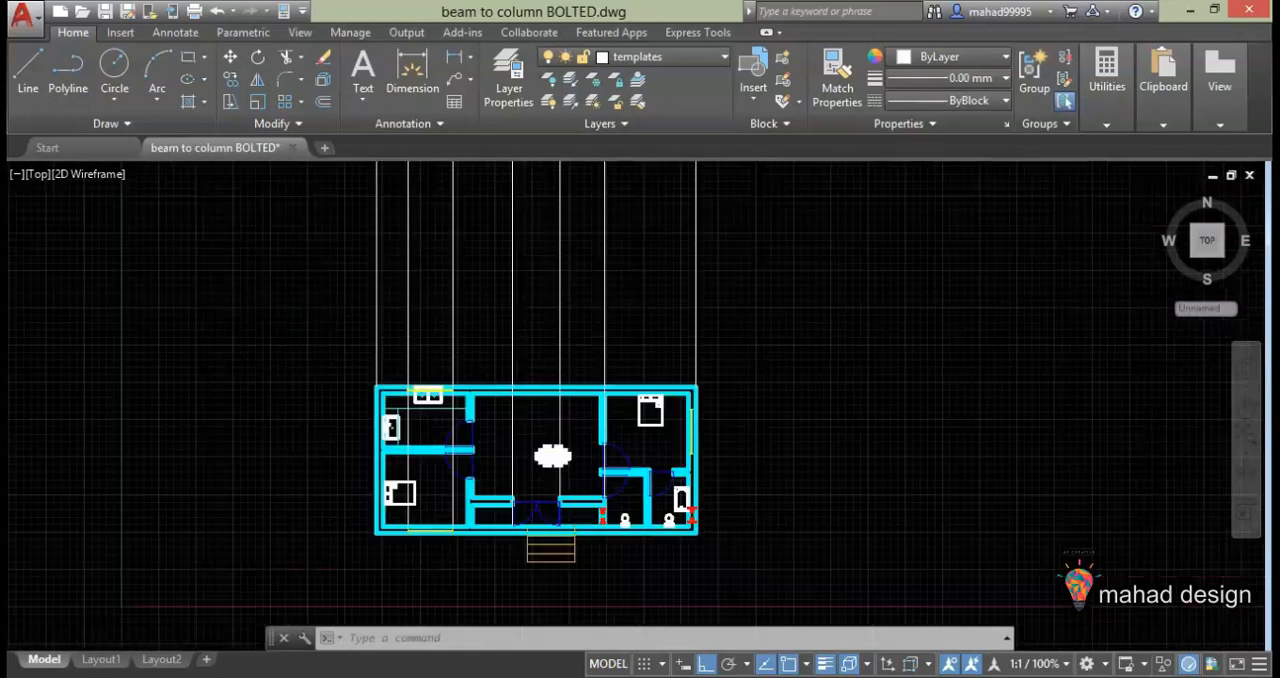
{"action": "scroll", "coordinate": [470, 400], "scroll_direction": "down", "scroll_amount": 2}
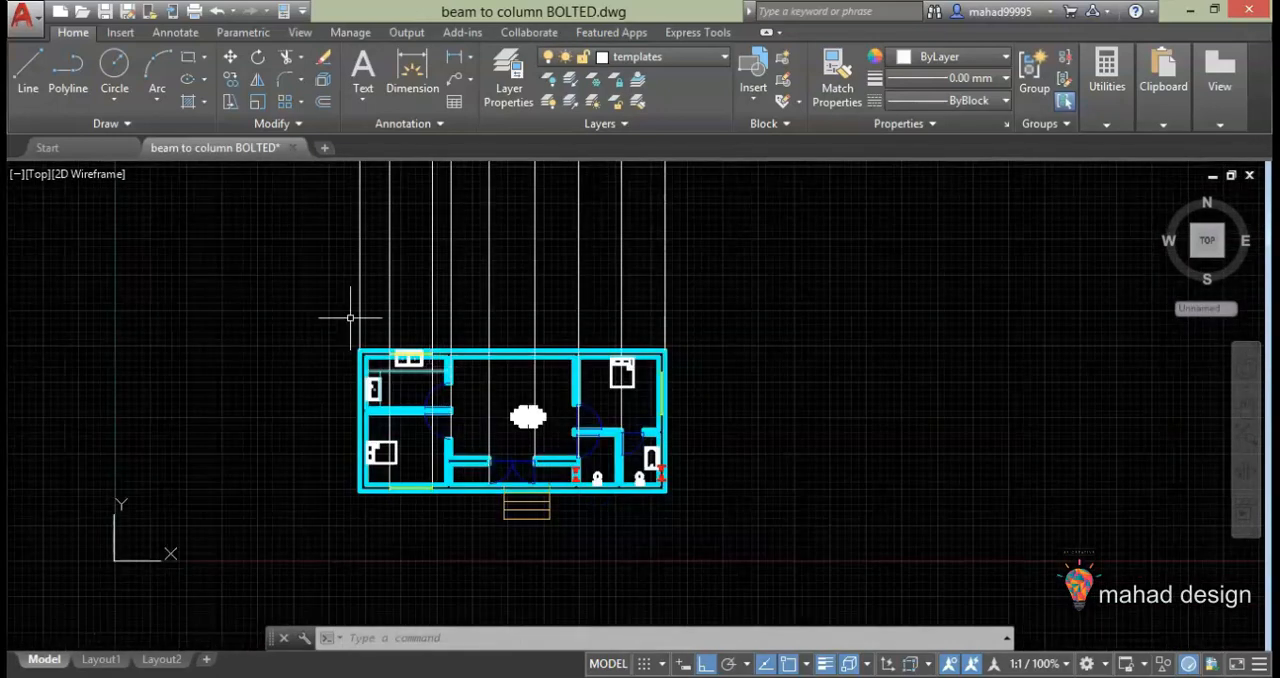
{"action": "left_click", "coordinate": [28, 70]}
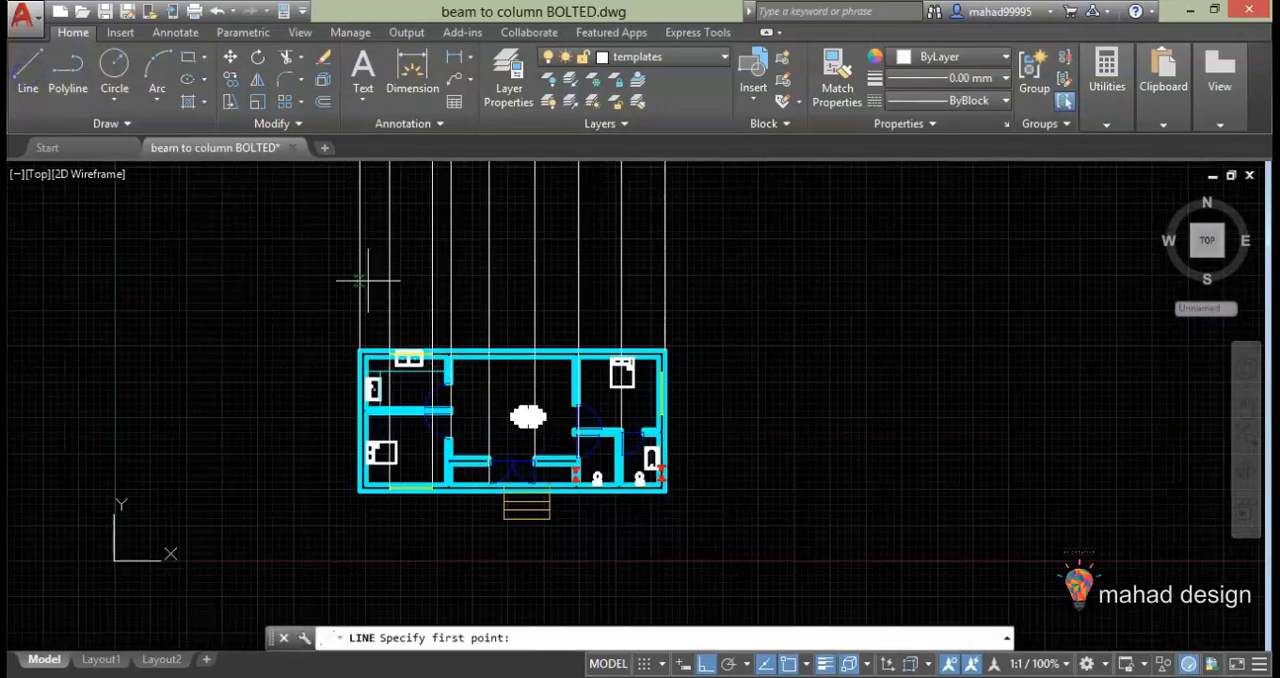
{"action": "left_click", "coordinate": [314, 302]}
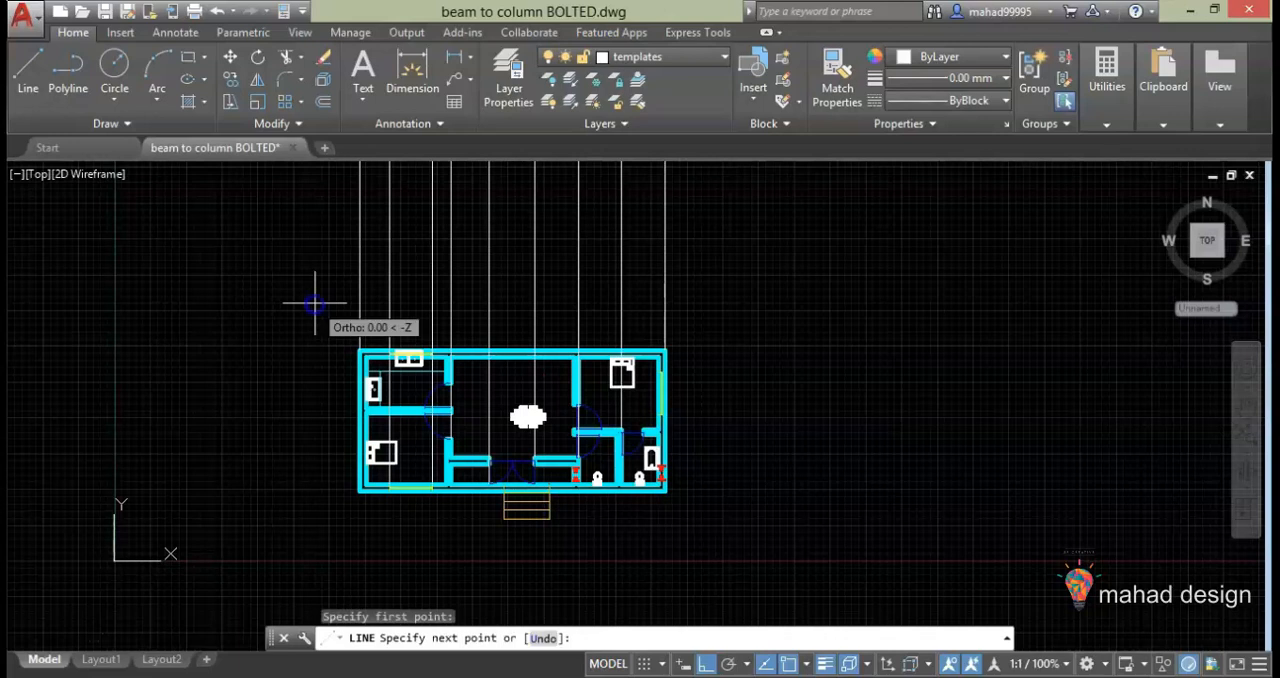
{"action": "left_click", "coordinate": [727, 298]}
{"action": "key", "text": "Escape"}
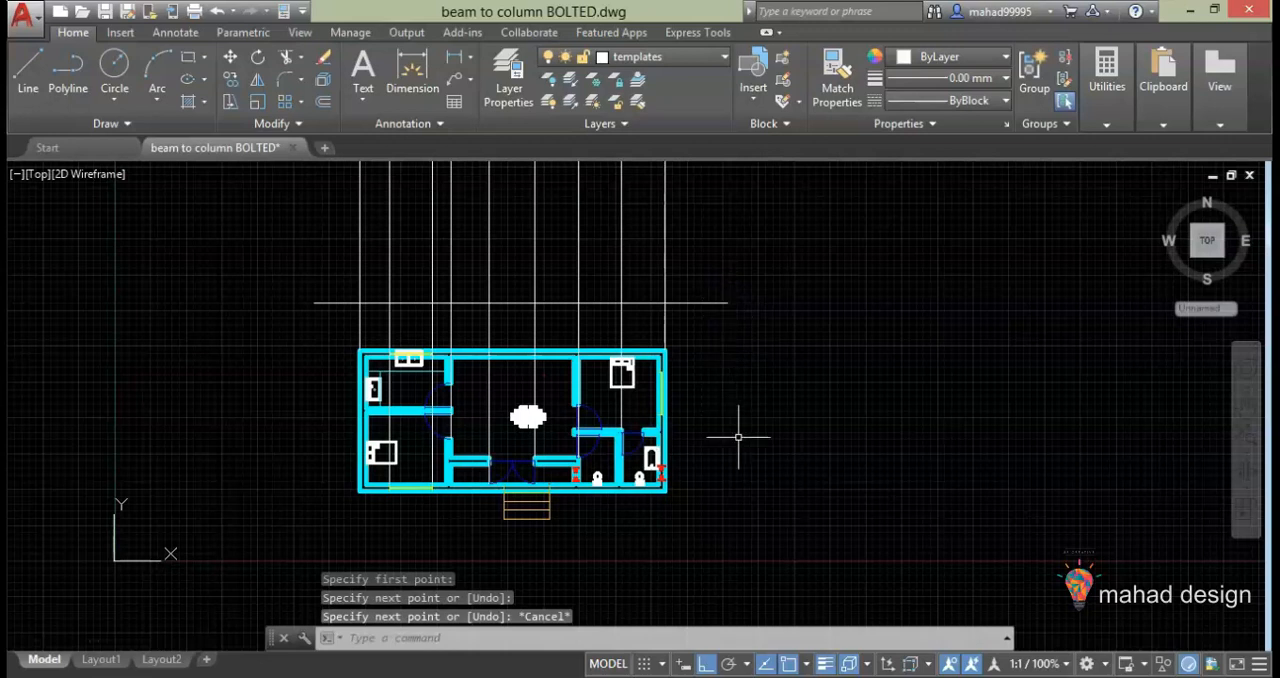
Turn off Ortho mode and turn on Polar Tracking
{"action": "left_click", "coordinate": [706, 664]}
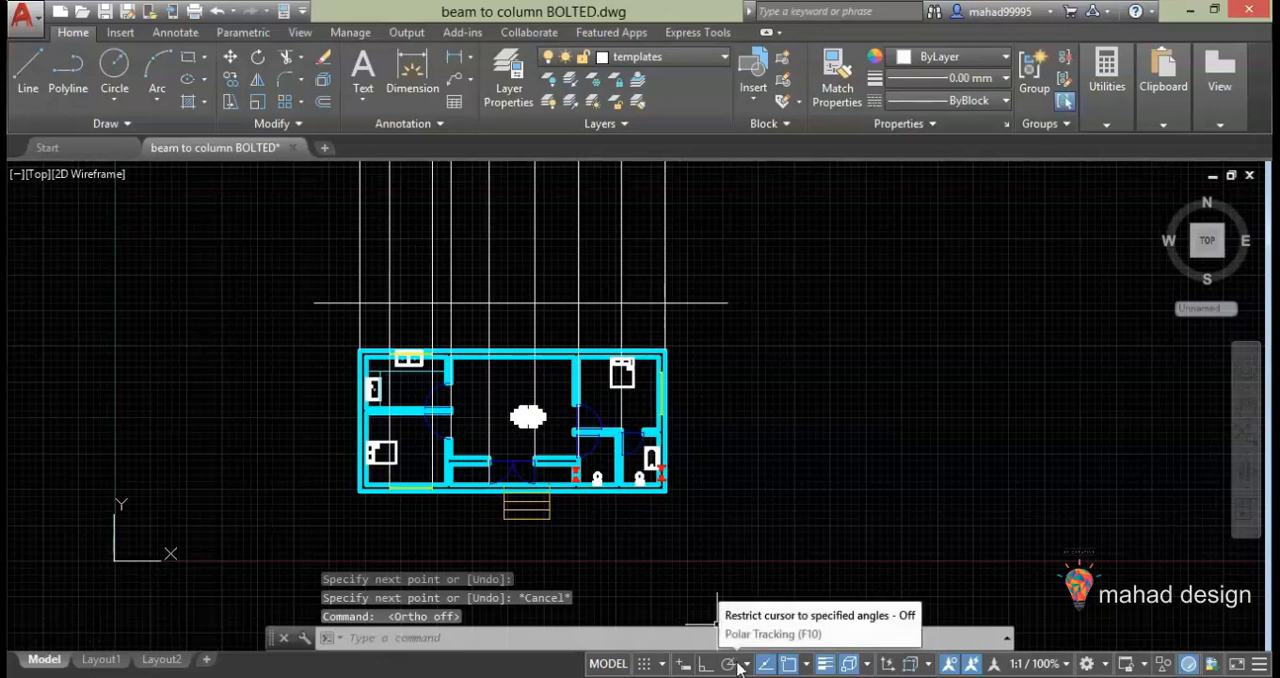
{"action": "left_click", "coordinate": [736, 663]}
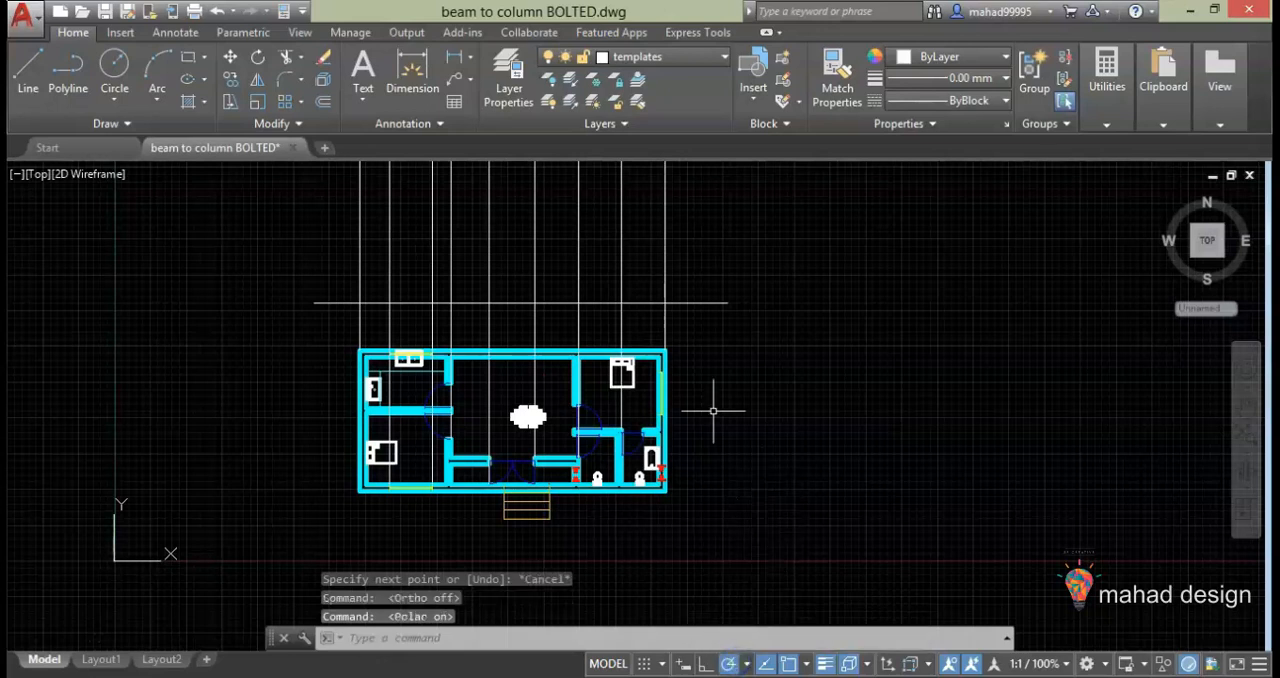
{"action": "middle_click_drag", "start_coordinate": [505, 288], "coordinate": [523, 417]}
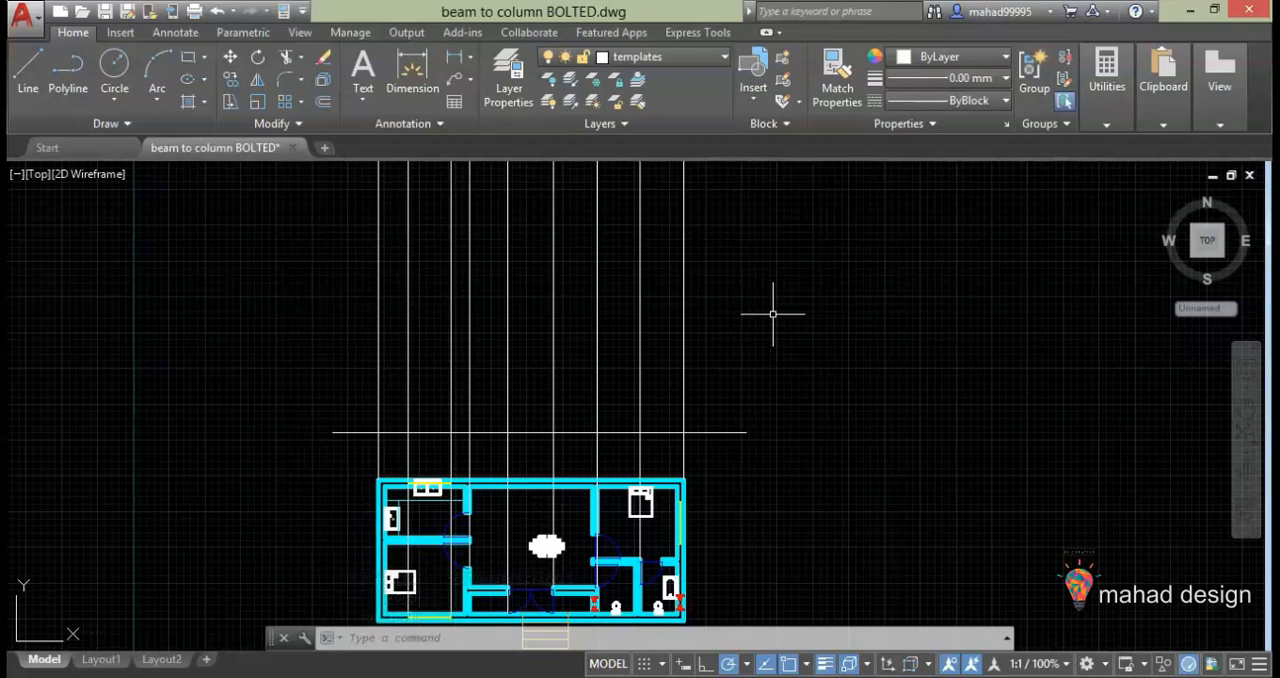
{"action": "key", "text": "Escape"}
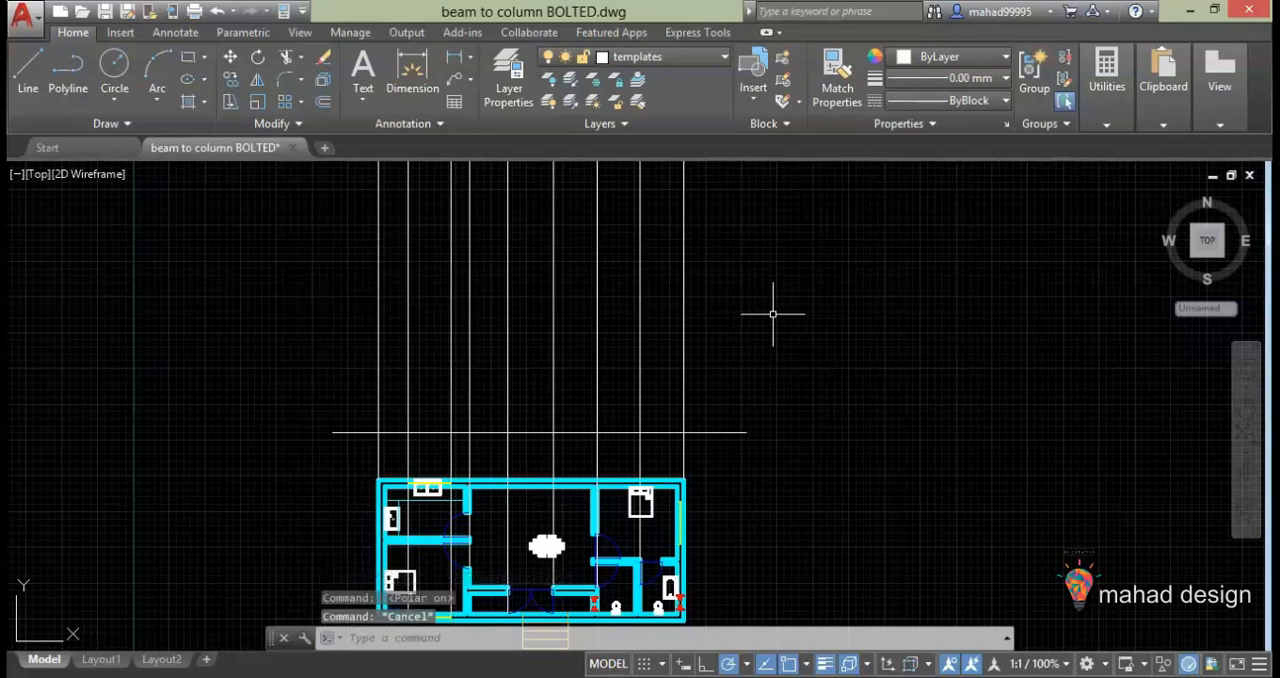
Offset the horizontal base line upward by 450
{"action": "left_click", "coordinate": [378, 200]}
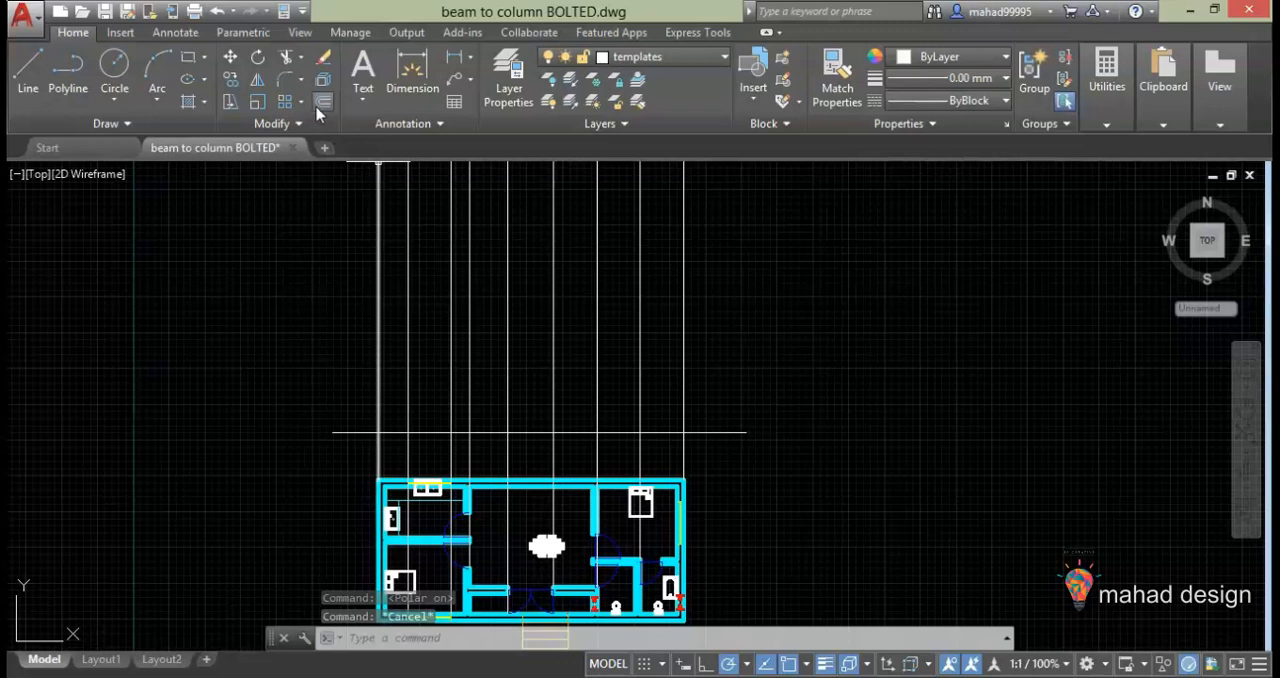
{"action": "left_click", "coordinate": [320, 104]}
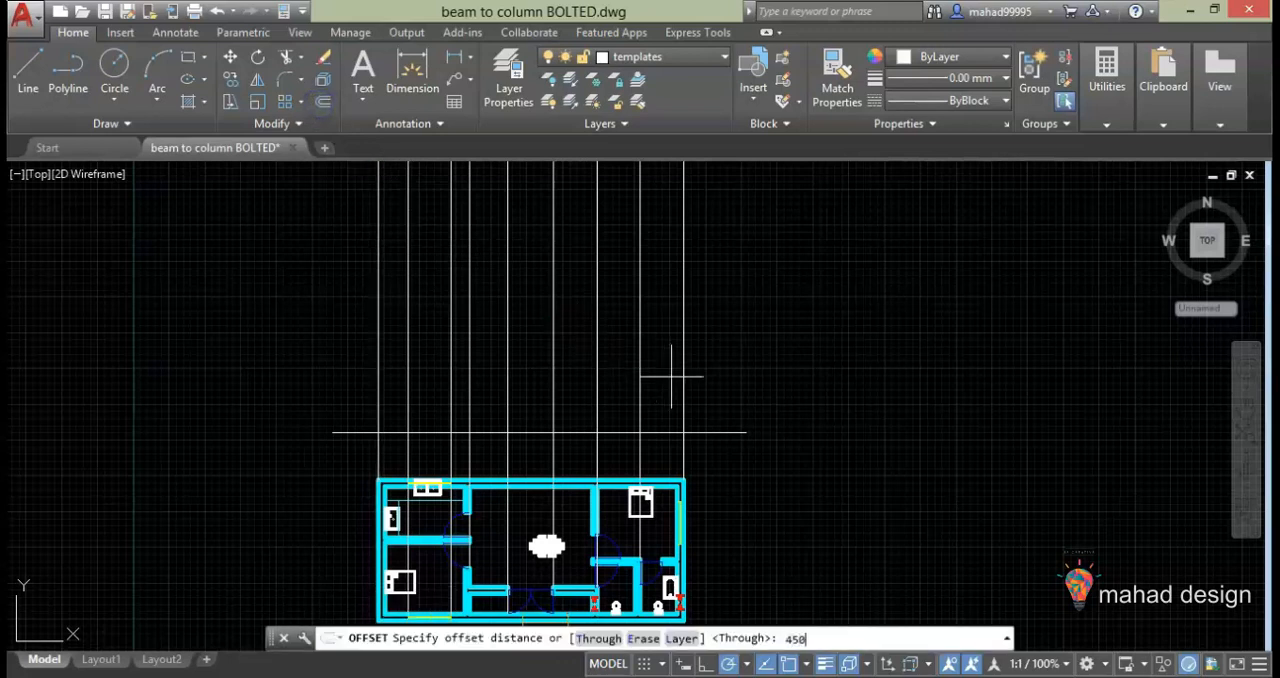
{"action": "type", "text": "450"}
{"action": "key", "text": "Return"}
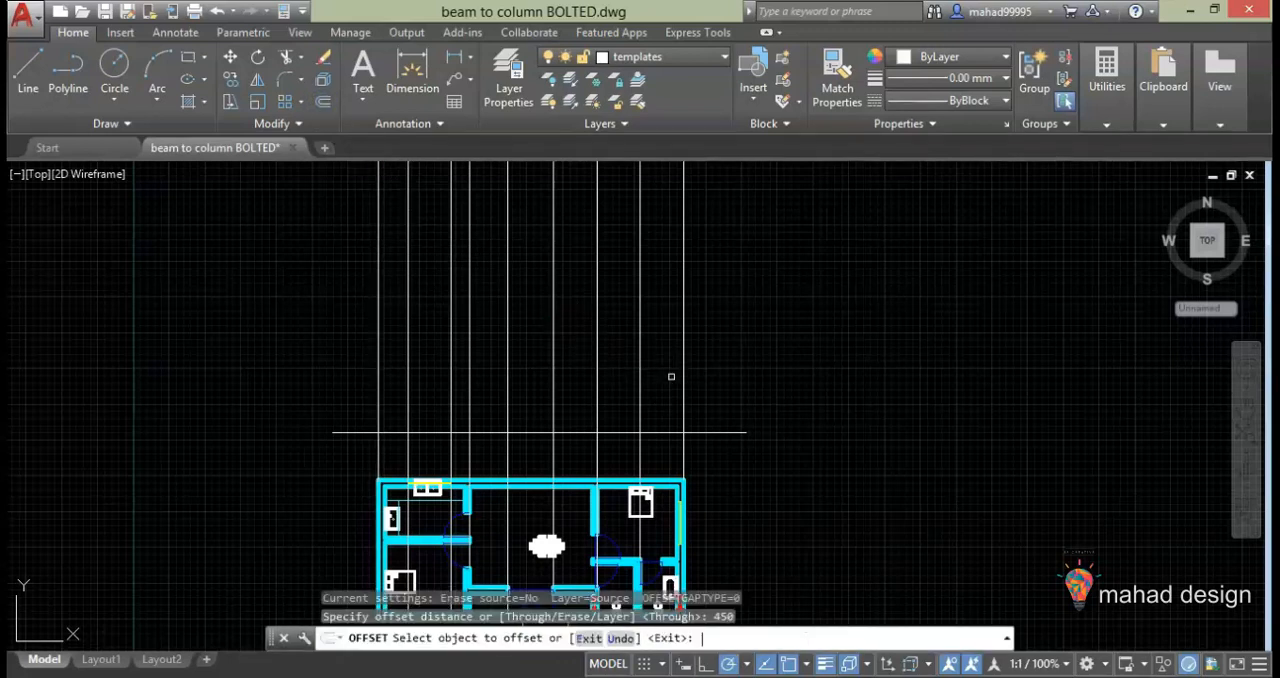
{"action": "left_click", "coordinate": [613, 434]}
{"action": "left_click", "coordinate": [620, 400]}
{"action": "key", "text": "Escape"}
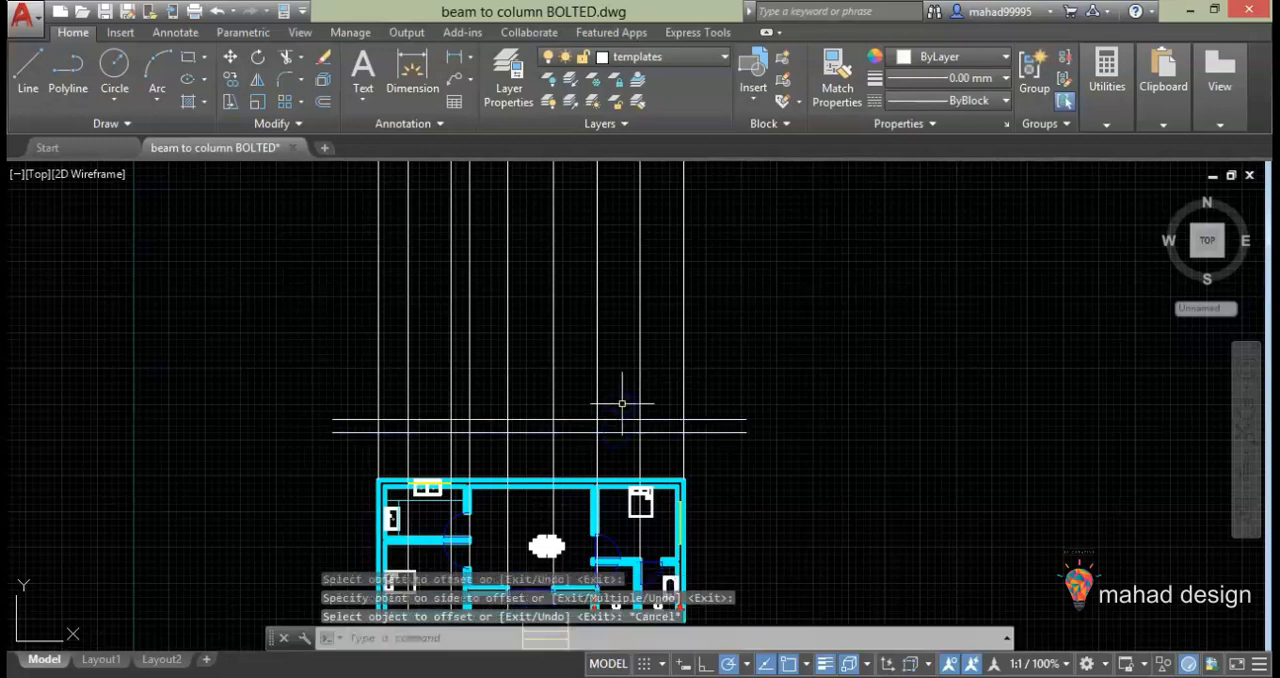
Offset the horizontal base line upward by 600
{"action": "left_click", "coordinate": [321, 104]}
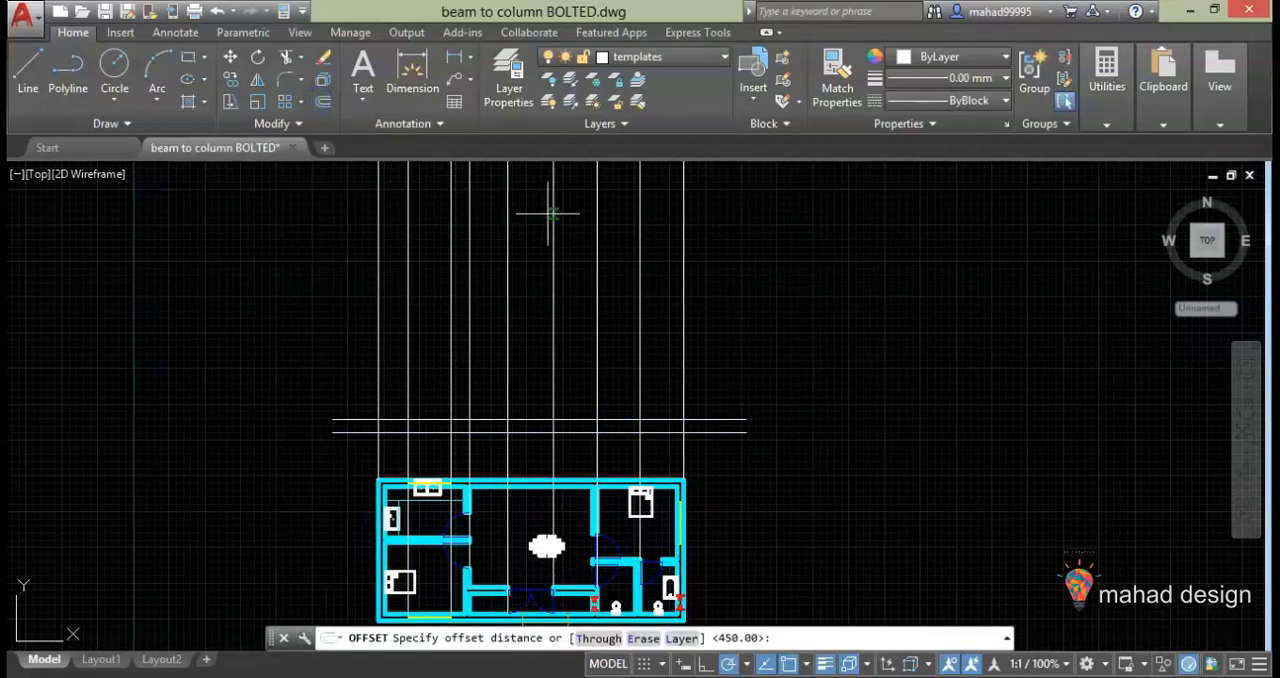
{"action": "type", "text": "600"}
{"action": "key", "text": "Return"}
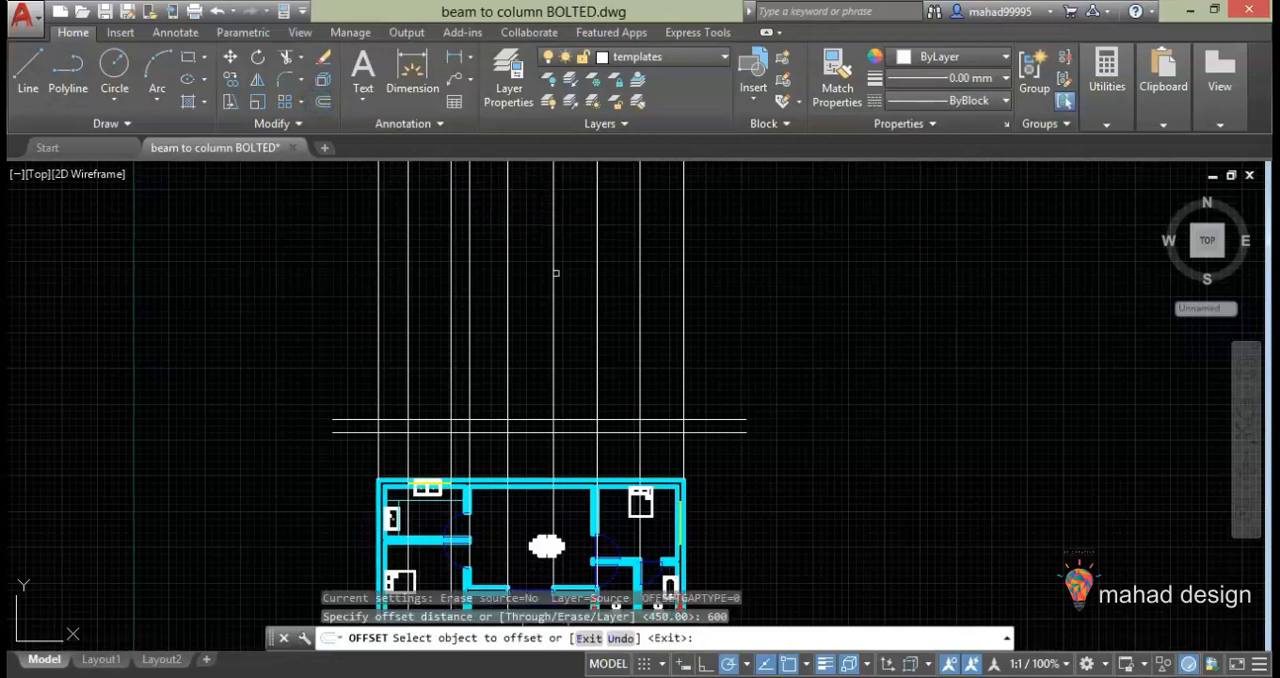
{"action": "left_click", "coordinate": [583, 433]}
{"action": "left_click", "coordinate": [583, 395]}
{"action": "key", "text": "Escape"}
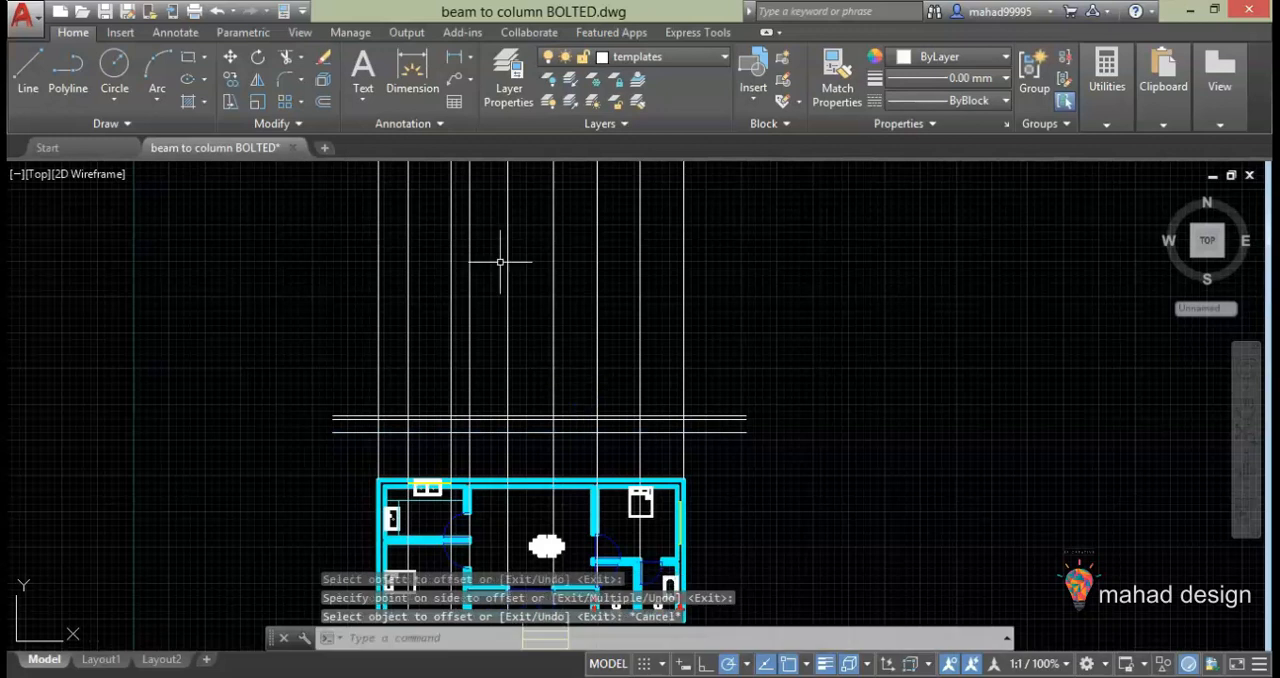
Offset the horizontal base line upward by 3350
{"action": "left_click", "coordinate": [323, 102]}
{"action": "type", "text": "3350"}
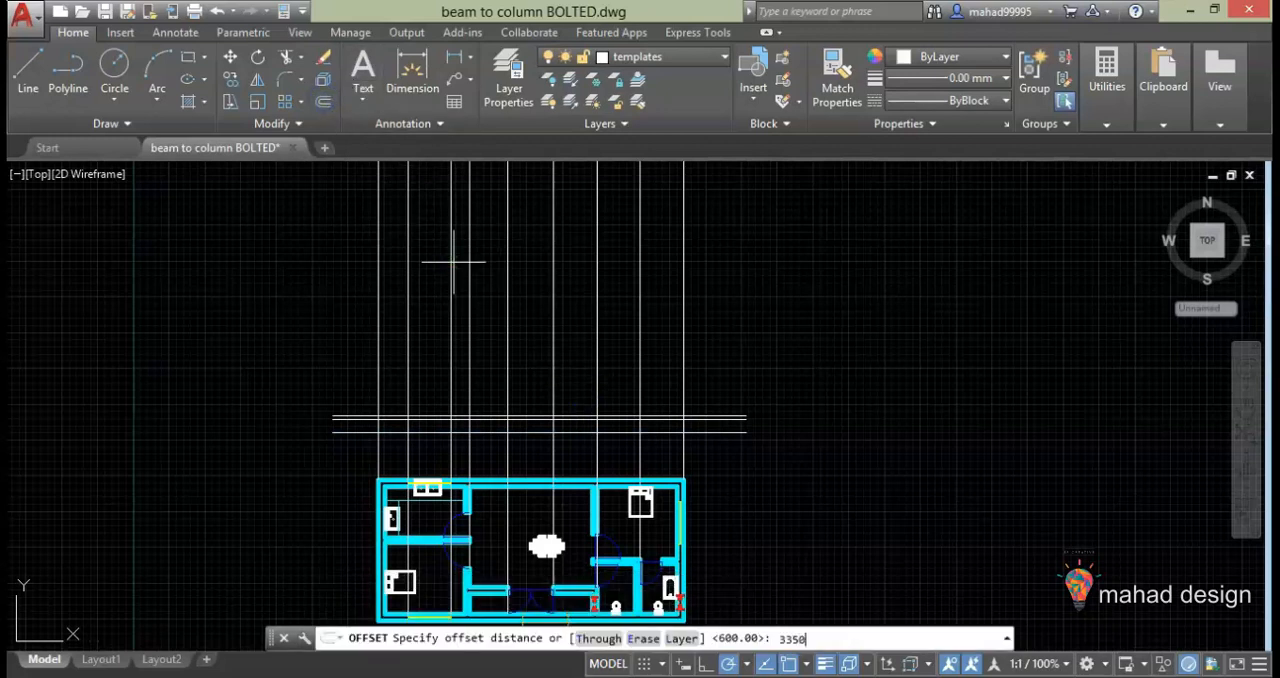
{"action": "key", "text": "Return"}
{"action": "left_click", "coordinate": [550, 433]}
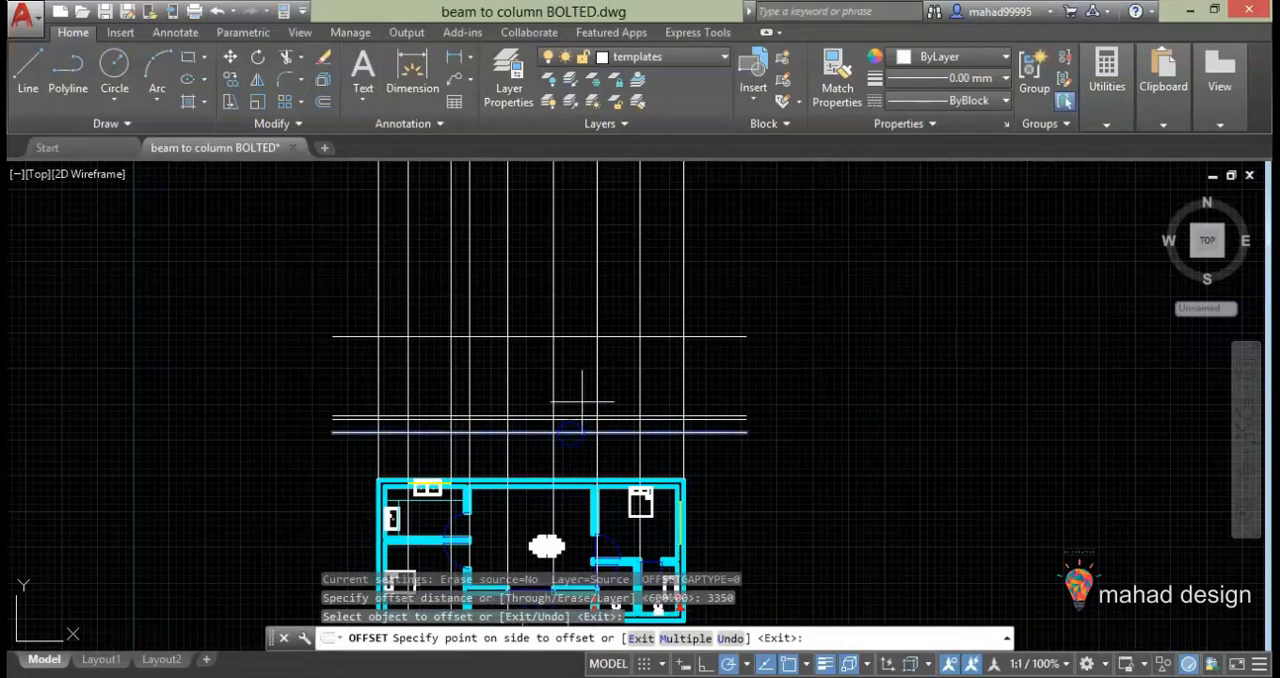
{"action": "left_click", "coordinate": [581, 366]}
Offset the horizontal base line upward by 4870
{"action": "left_click", "coordinate": [323, 102]}
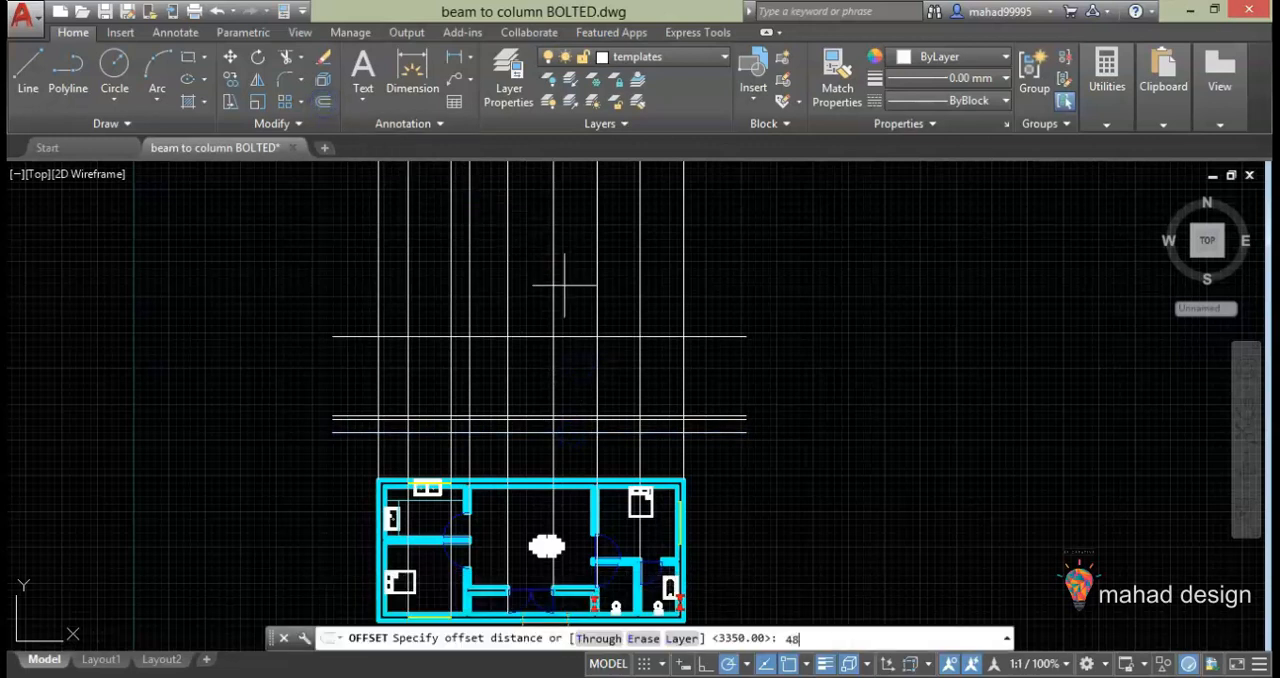
{"action": "type", "text": "4870"}
{"action": "key", "text": "Return"}
{"action": "left_click", "coordinate": [565, 334]}
{"action": "left_click", "coordinate": [574, 253]}
{"action": "key", "text": "Escape"}
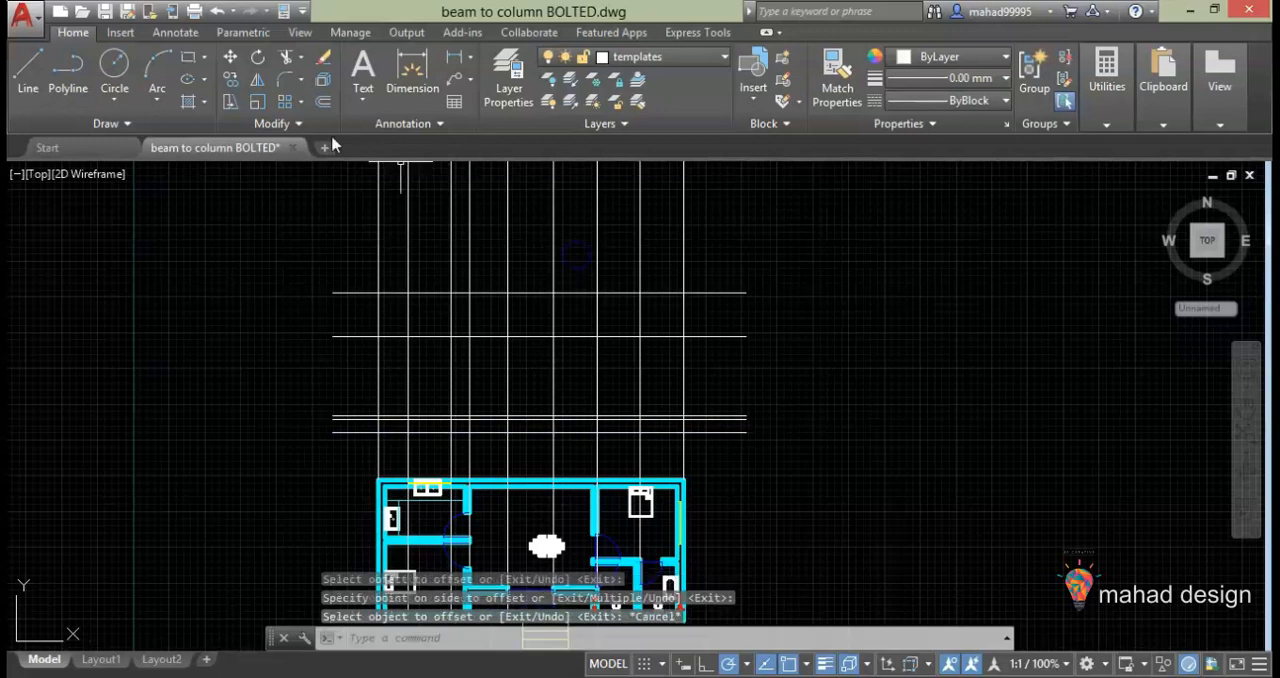
Offset the horizontal base line upward by 5860
{"action": "key", "text": "Return"}
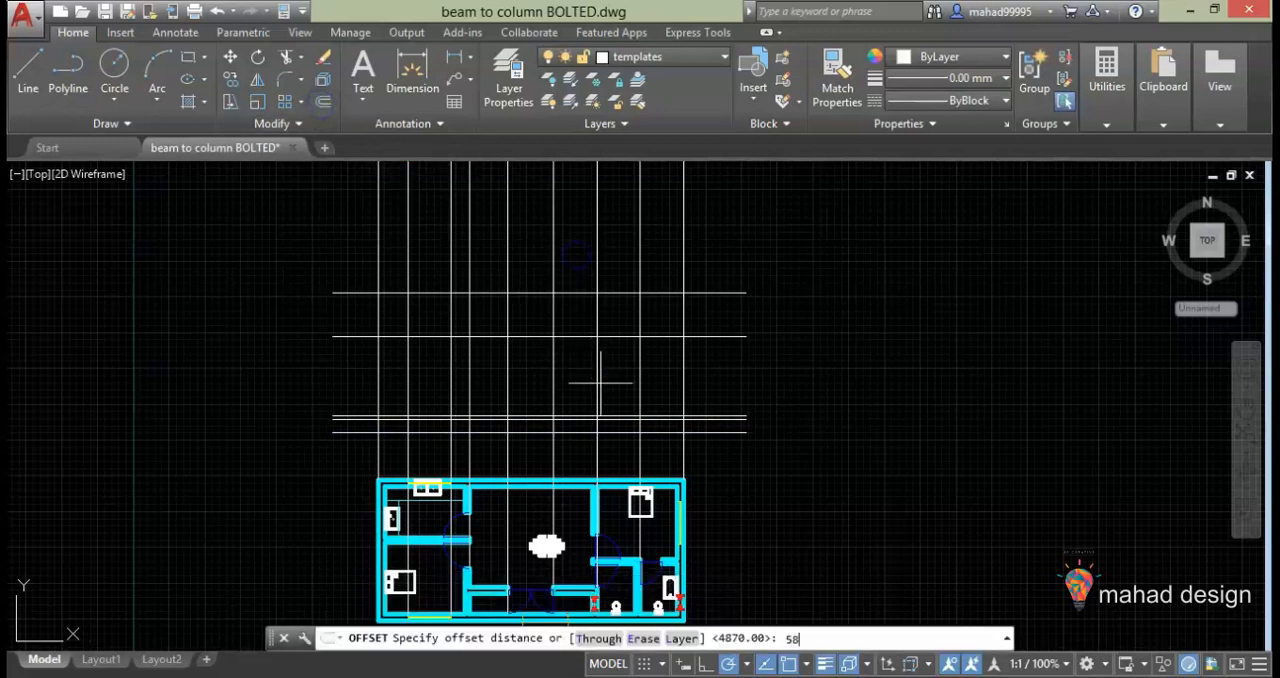
{"action": "key", "text": "Return"}
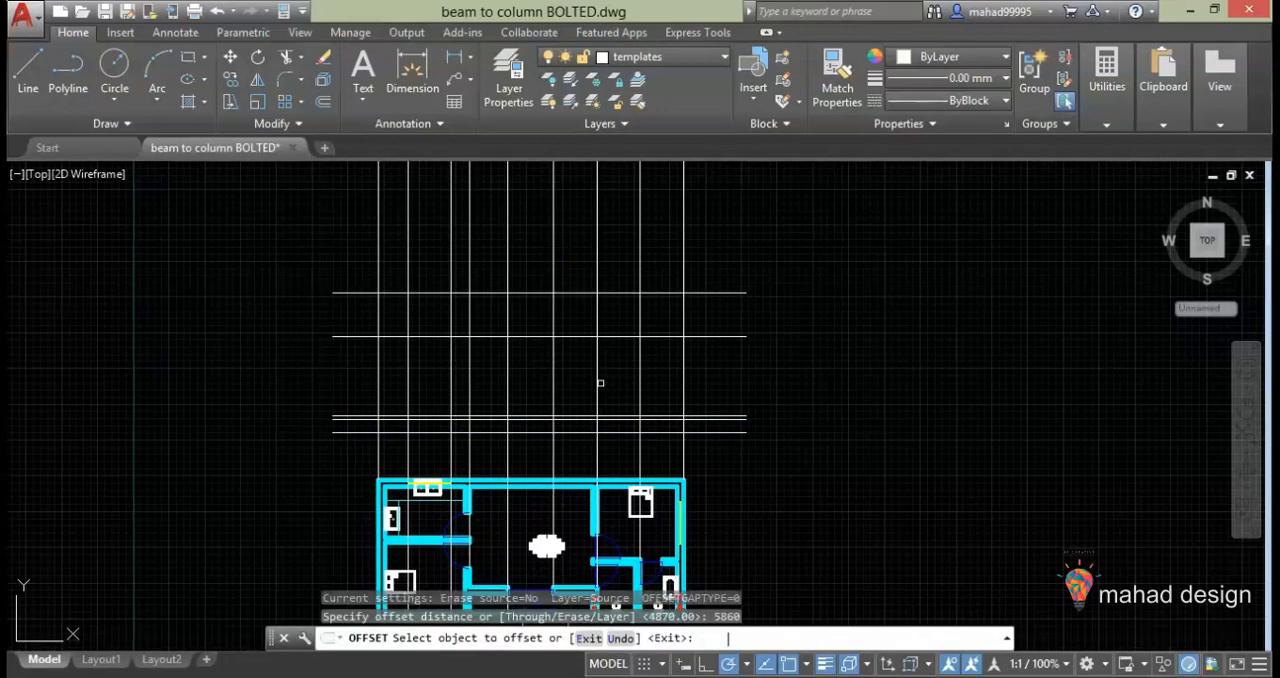
{"action": "left_click", "coordinate": [570, 433]}
{"action": "left_click", "coordinate": [563, 246]}
{"action": "key", "text": "Escape"}
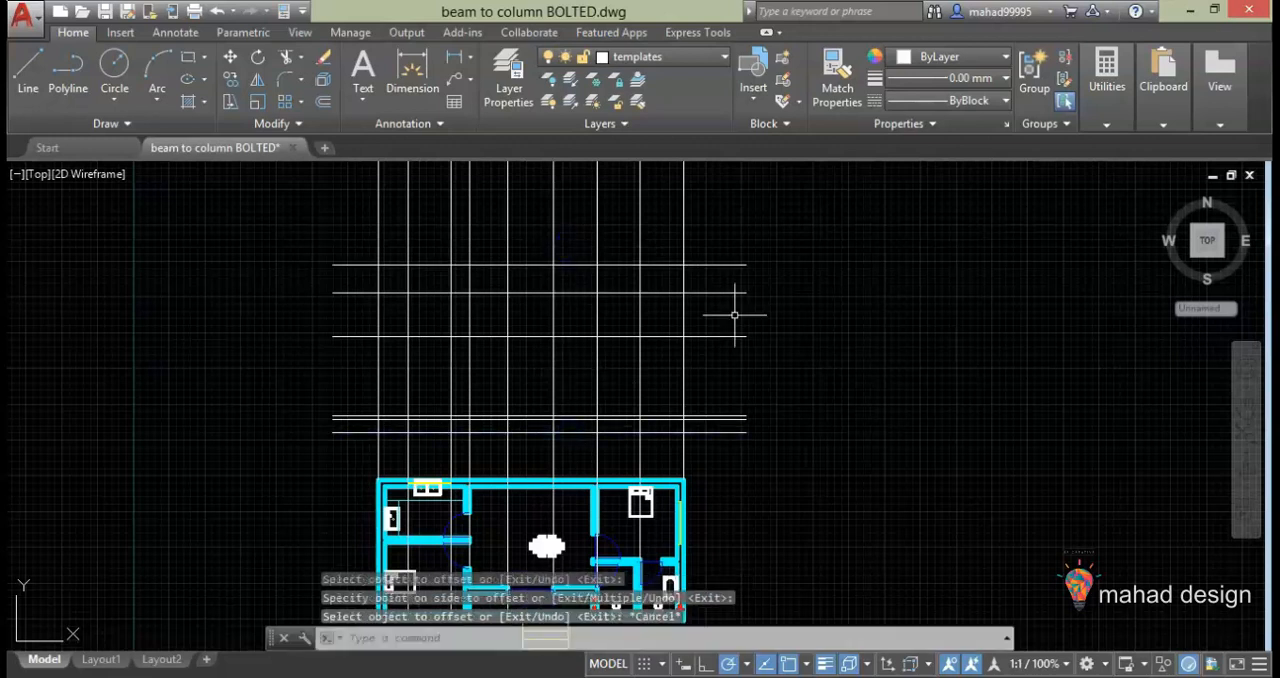
{"action": "scroll", "coordinate": [740, 310], "scroll_direction": "down", "scroll_amount": 2}
{"action": "scroll", "coordinate": [742, 405], "scroll_direction": "up", "scroll_amount": 2}
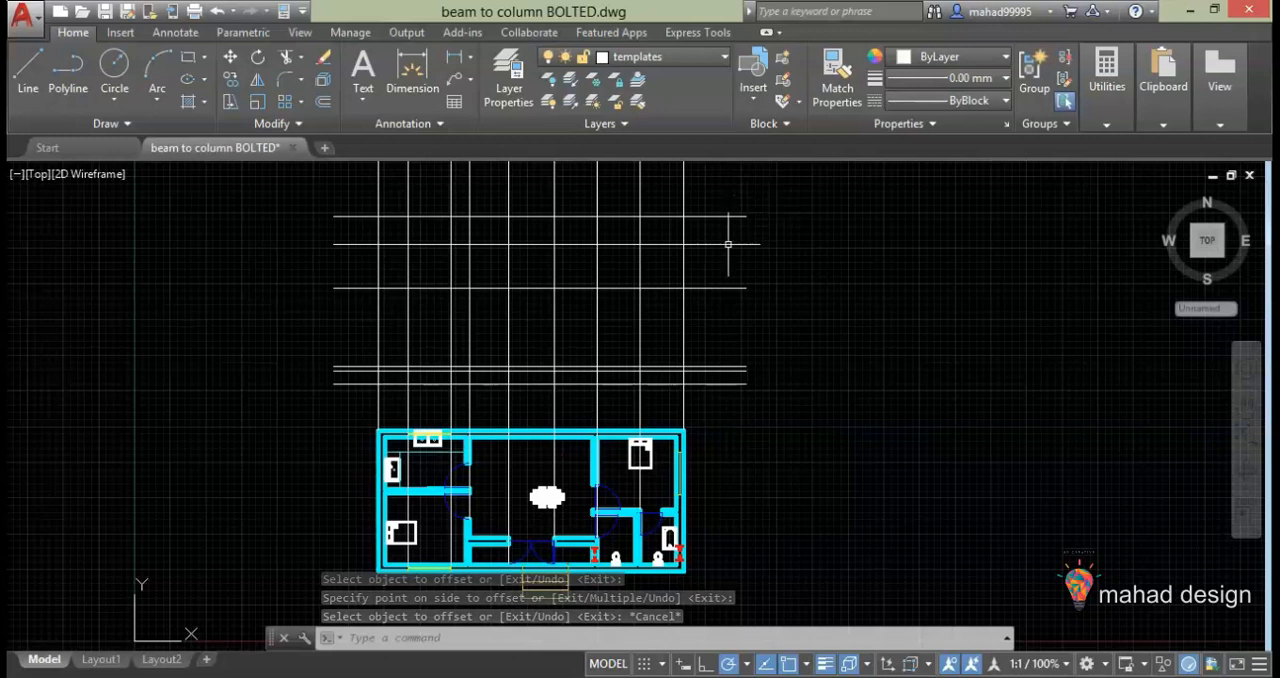
{"action": "scroll", "coordinate": [727, 258], "scroll_direction": "up", "scroll_amount": 2}
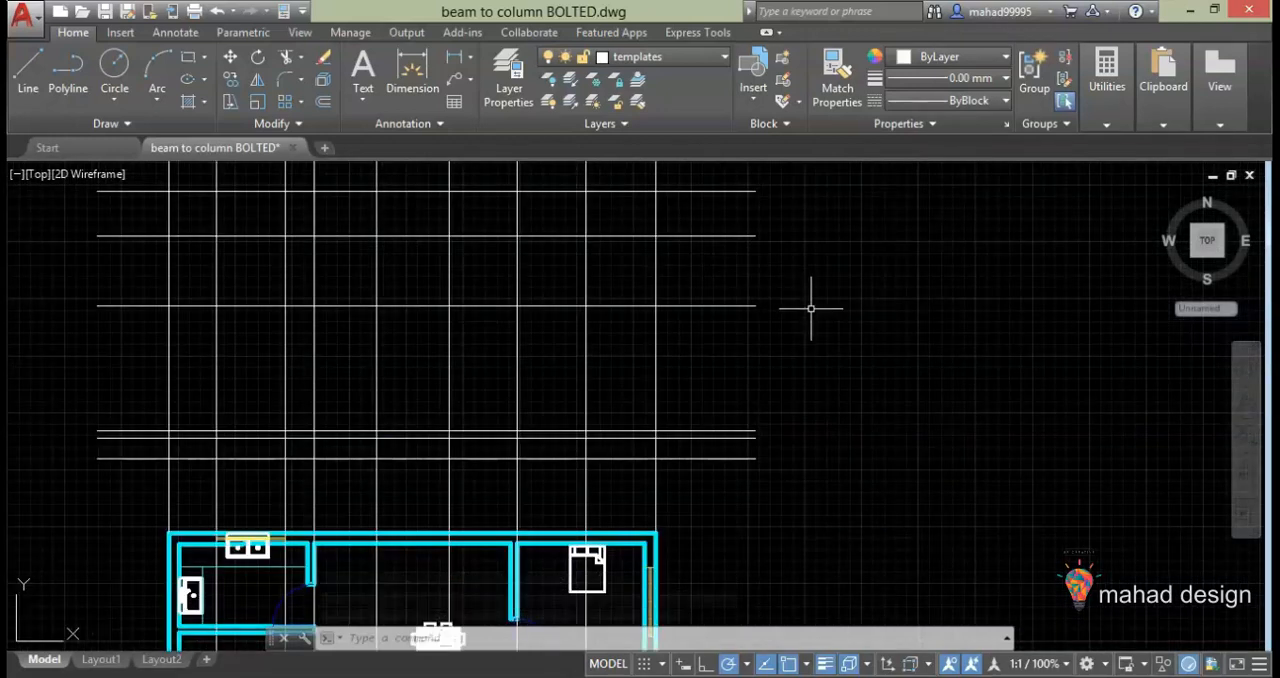
{"action": "middle_click_drag", "start_coordinate": [809, 316], "coordinate": [943, 298]}
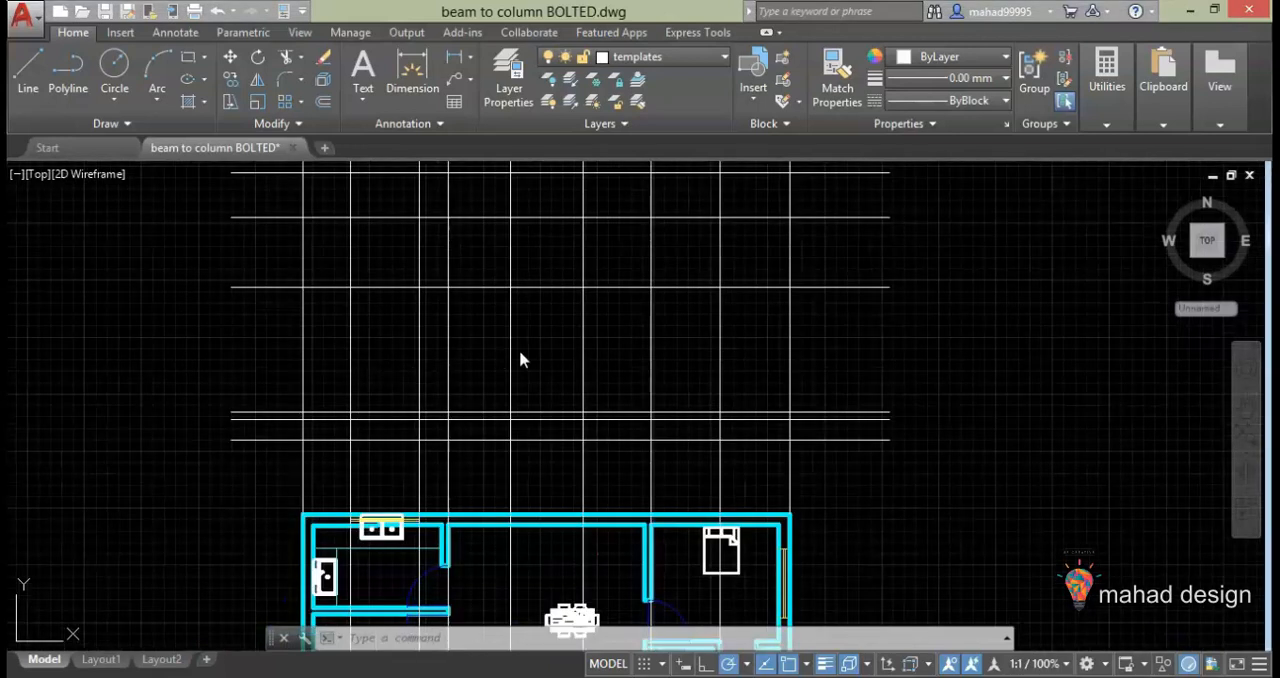
{"action": "scroll", "coordinate": [519, 350], "scroll_direction": "down", "scroll_amount": 2}
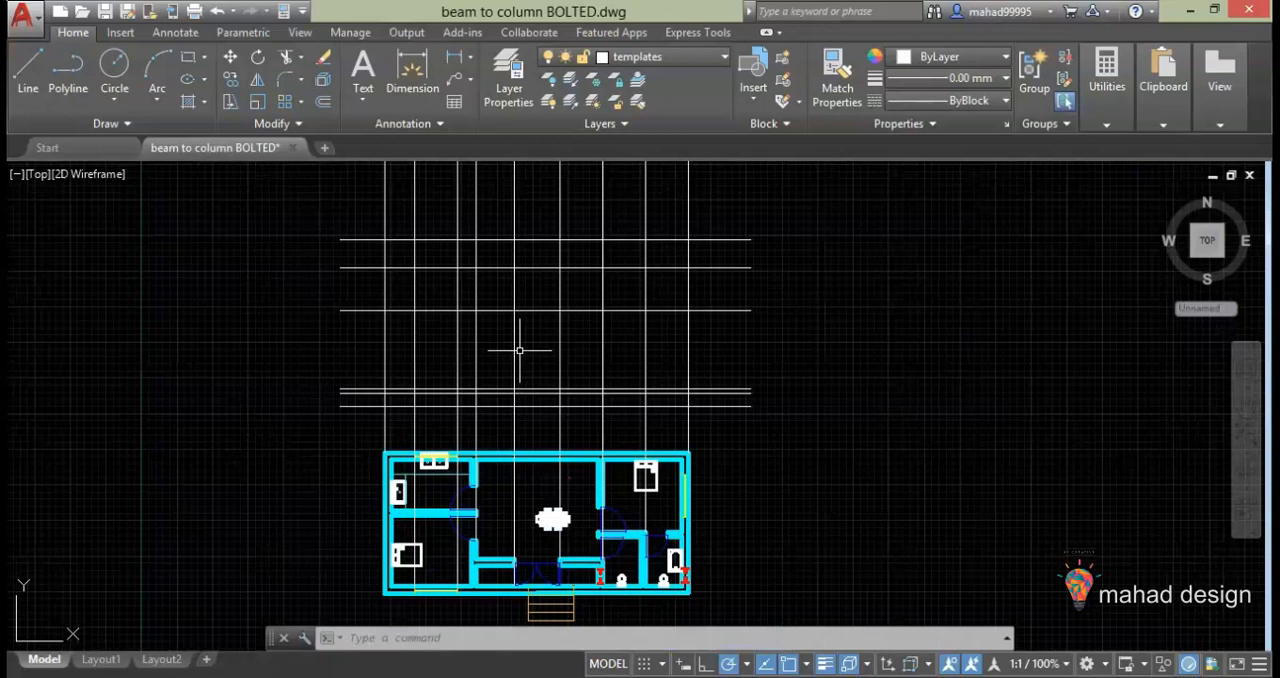